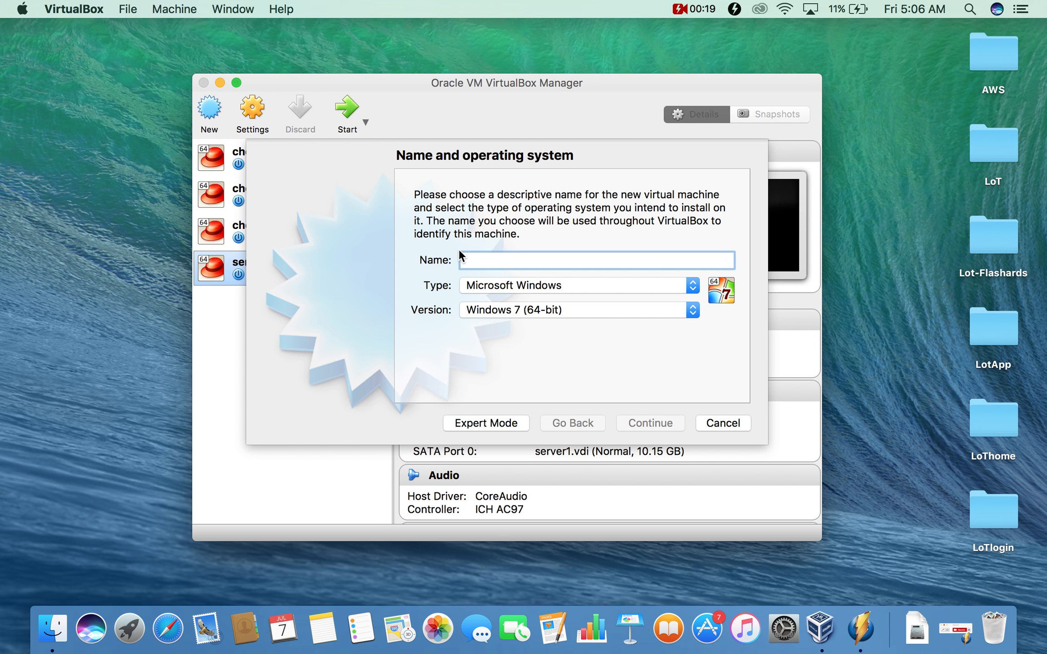
# - Name the new VM rhserver1 with type Linux and version Red Hat (64-bit)
pyautogui.write('rn')
pyautogui.write('server1')
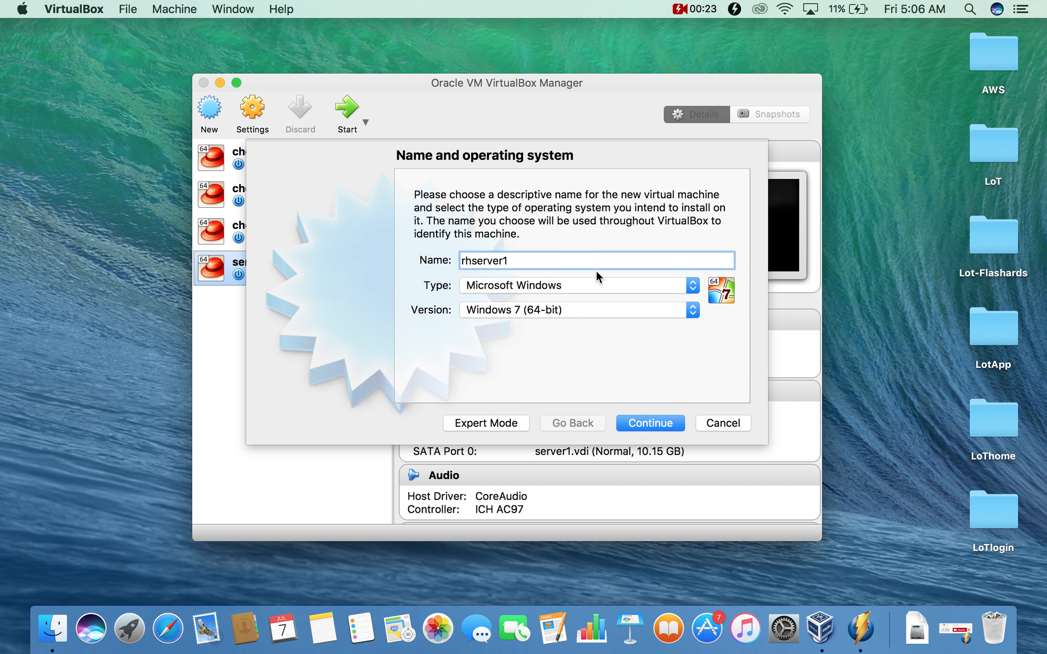
pyautogui.click(695, 289)
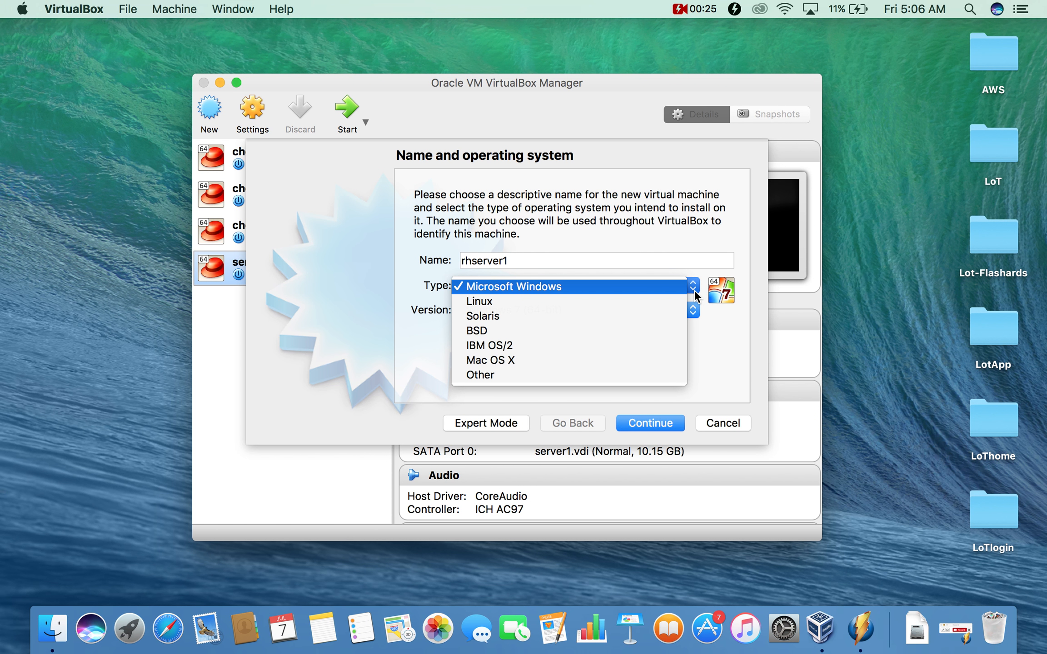
pyautogui.click(670, 299)
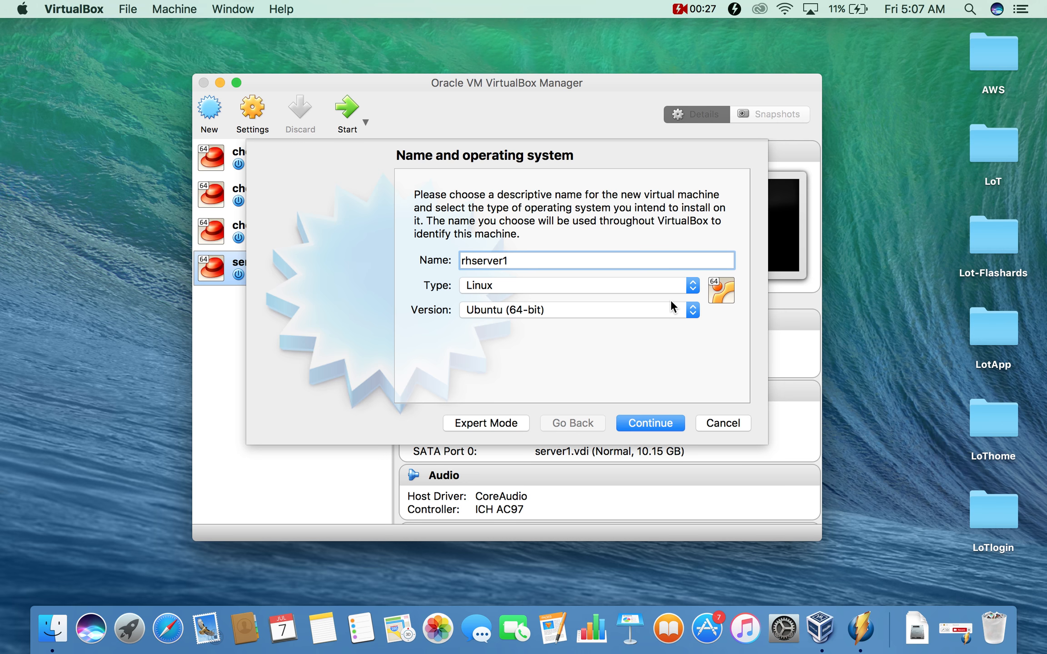
pyautogui.click(691, 310)
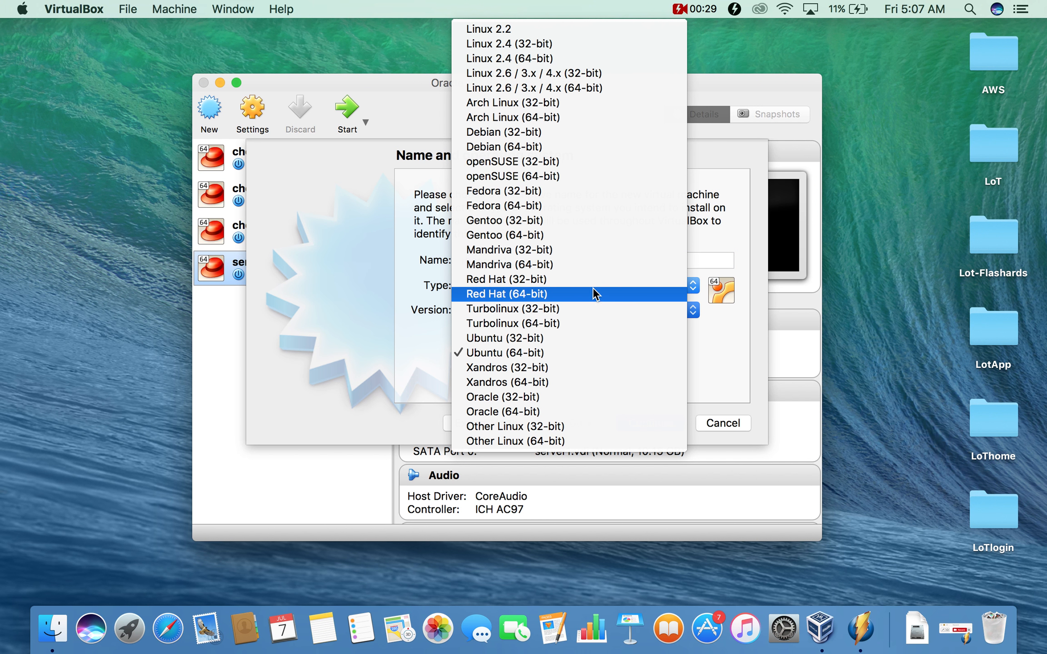
pyautogui.click(579, 295)
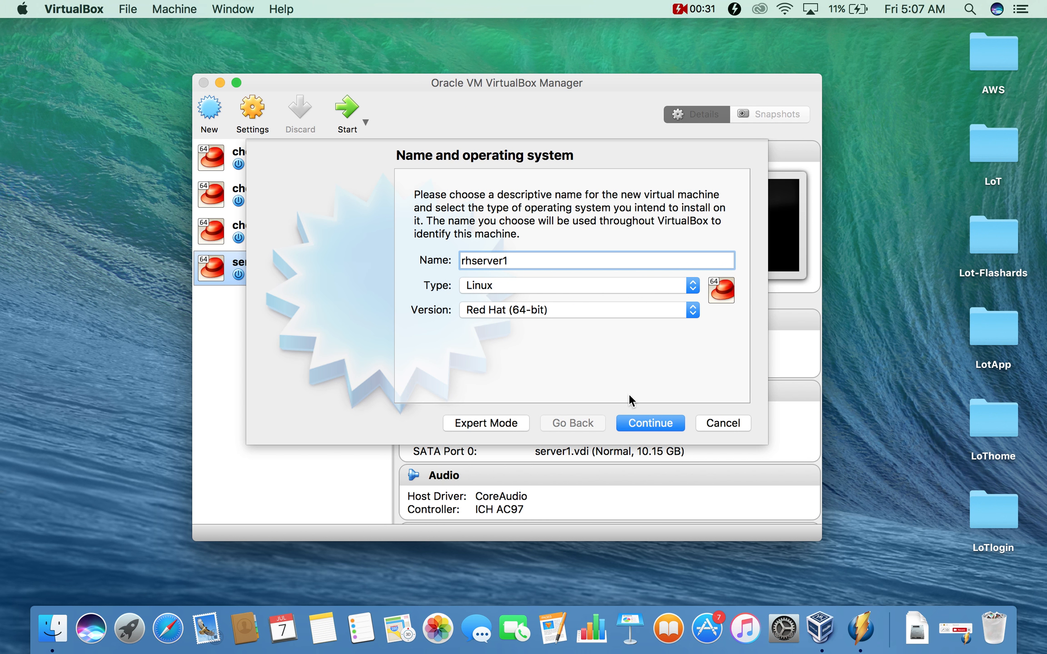
# - Give rhserver1 1024 MB memory and a new dynamically allocated 10.15 GB VDI disk
pyautogui.click(651, 423)
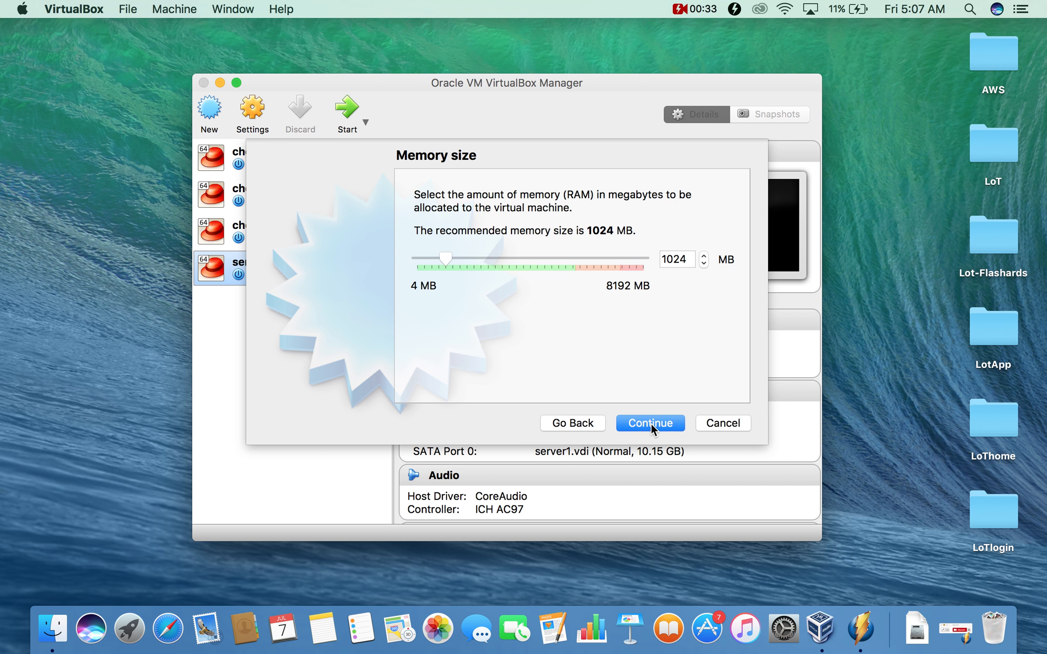
pyautogui.click(651, 423)
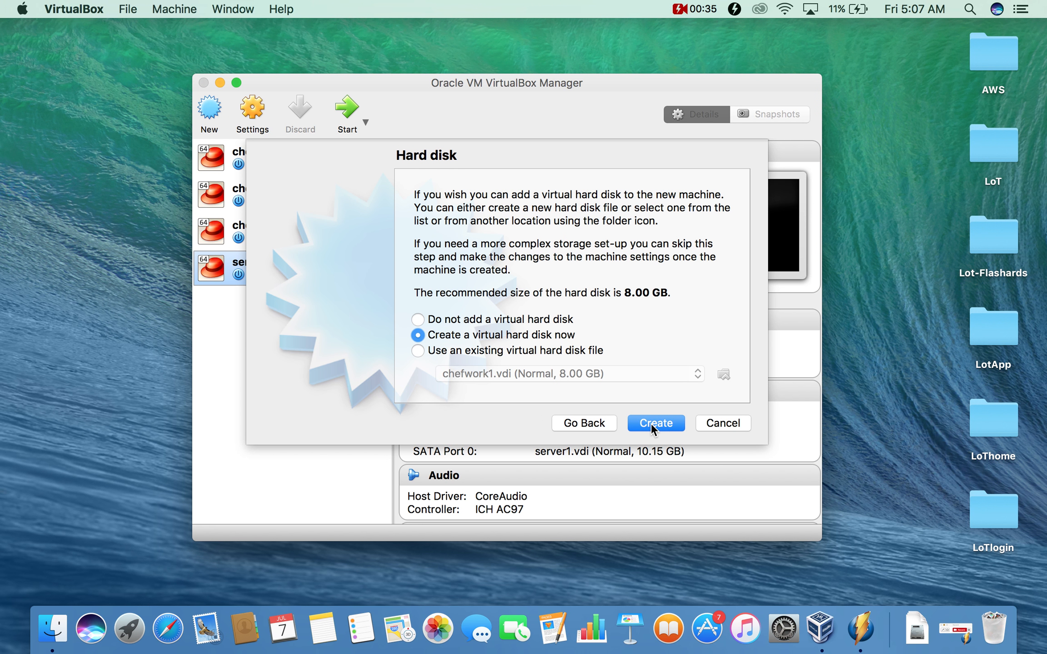
pyautogui.click(651, 423)
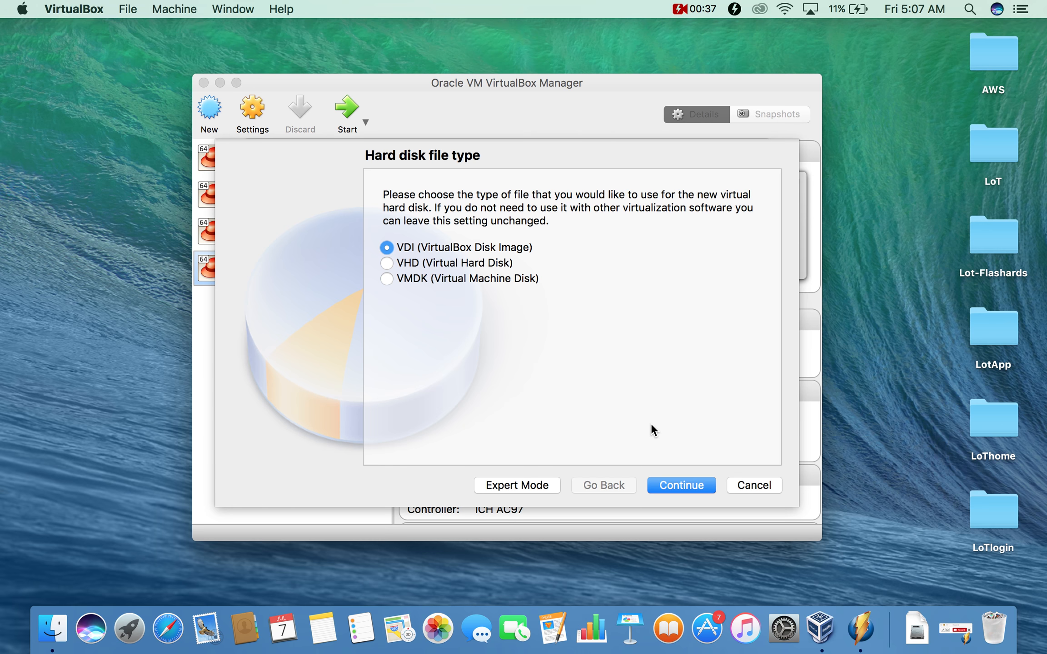
pyautogui.click(676, 485)
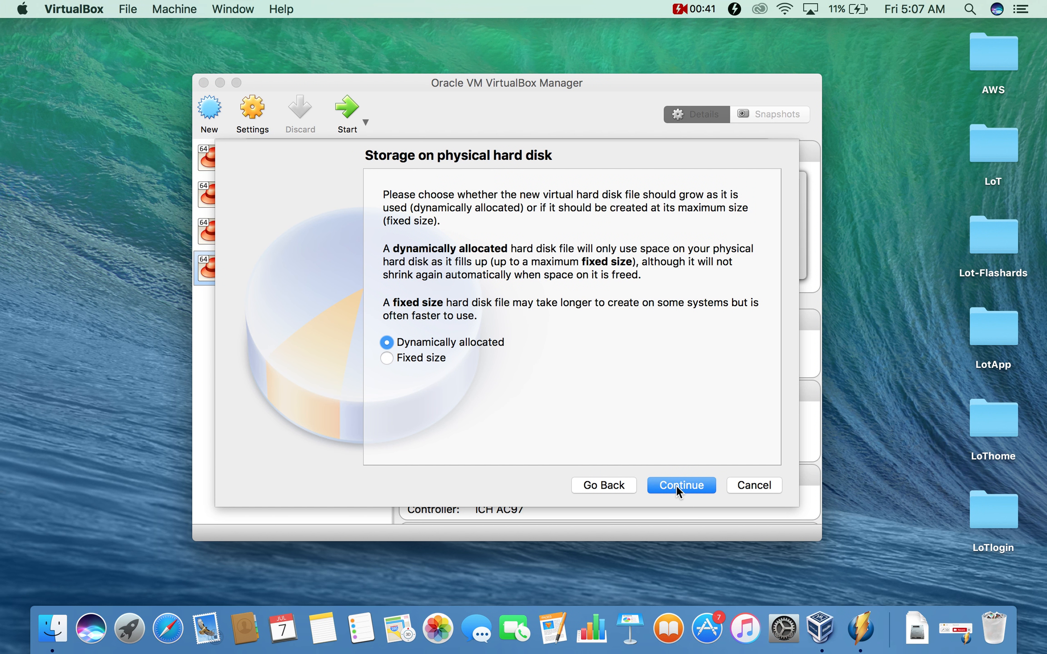
pyautogui.click(677, 485)
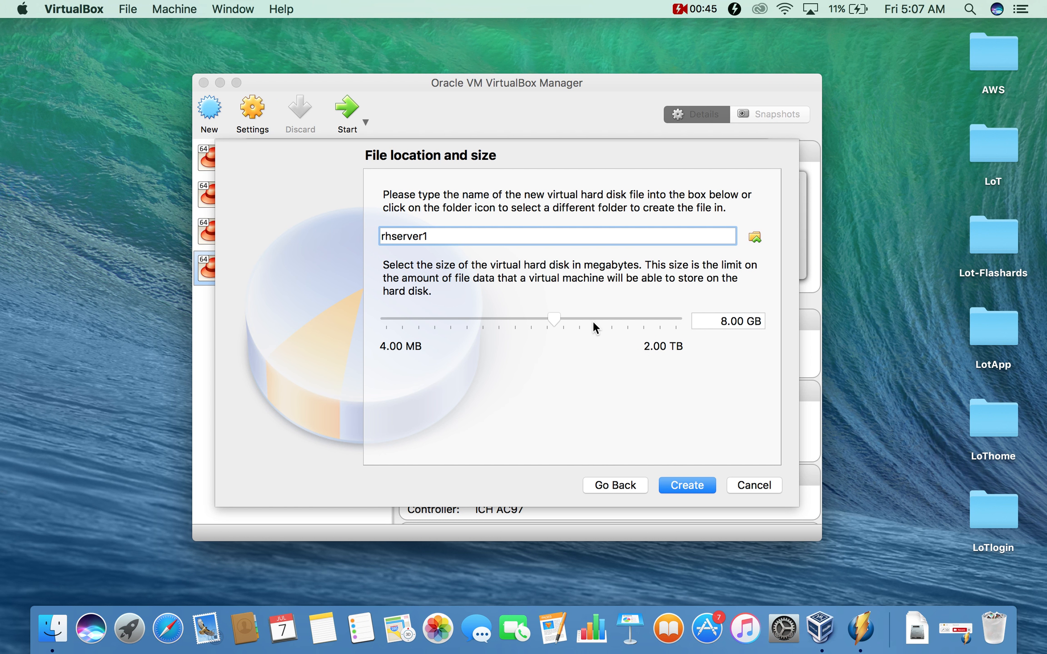
pyautogui.moveTo(554, 317); pyautogui.dragTo(556, 317)
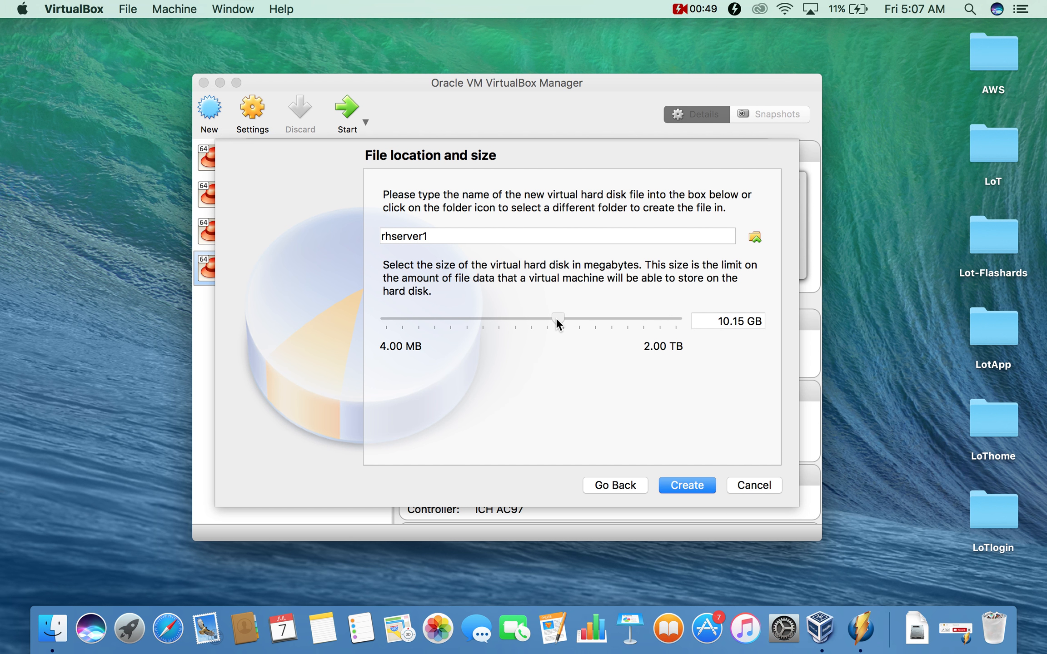
pyautogui.click(698, 484)
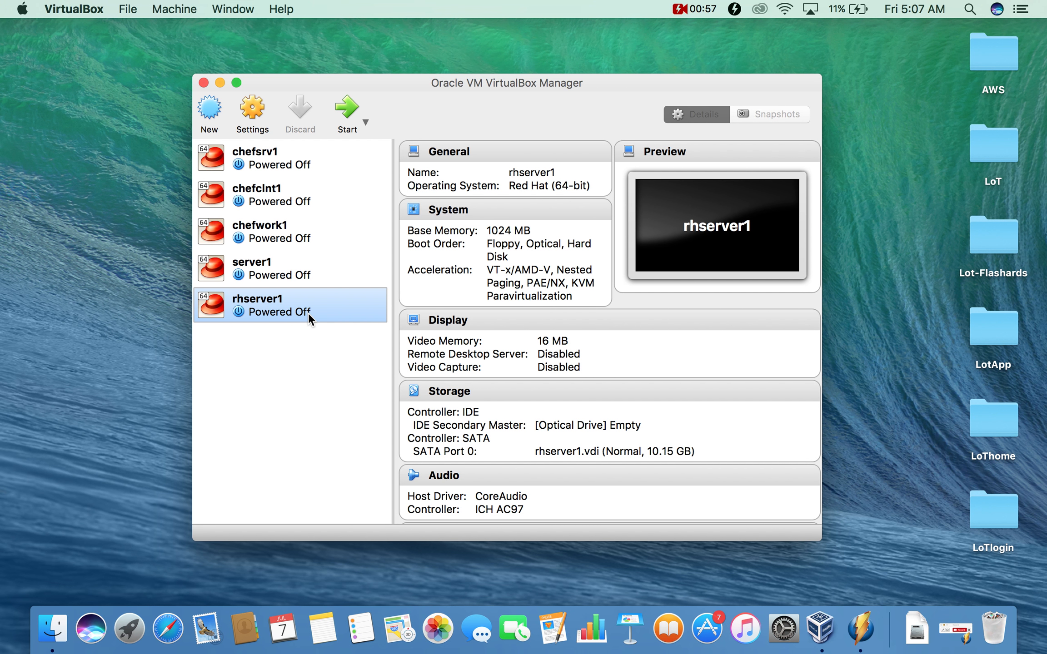
# - Start rhserver1 and pick rhel-server-7.3-x86_64-dvd.iso from Downloads as the start-up disk
pyautogui.click(353, 108)
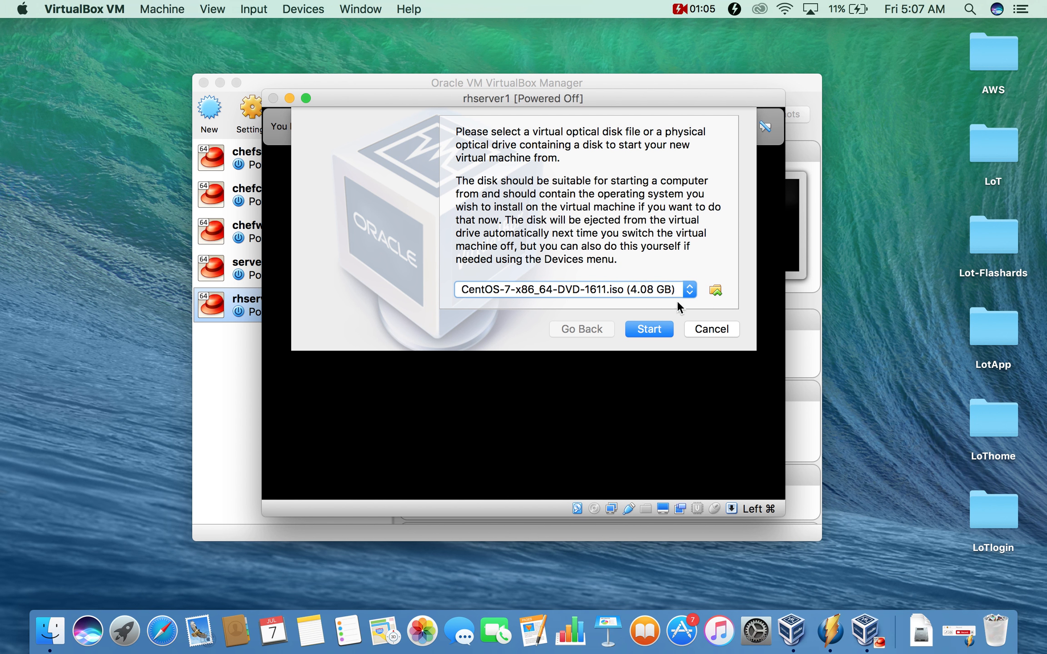
pyautogui.click(715, 290)
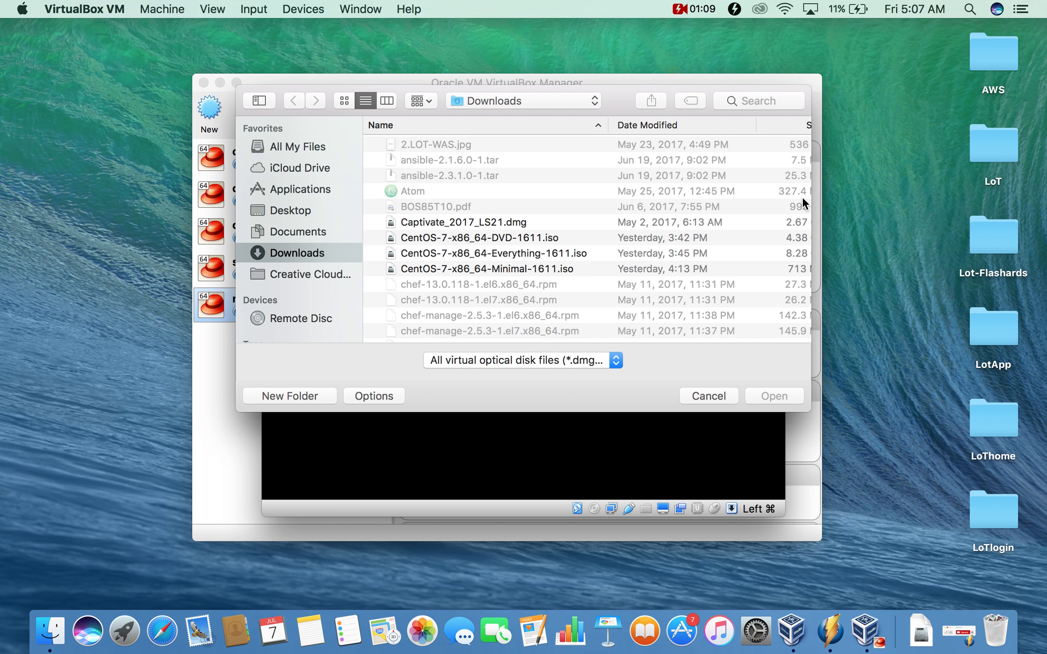
pyautogui.moveTo(615, 97); pyautogui.dragTo(535, 89)
pyautogui.click(440, 260)
pyautogui.press('Down')
pyautogui.press('Down')
pyautogui.press('Down')
pyautogui.press('Down')
pyautogui.press('Down')
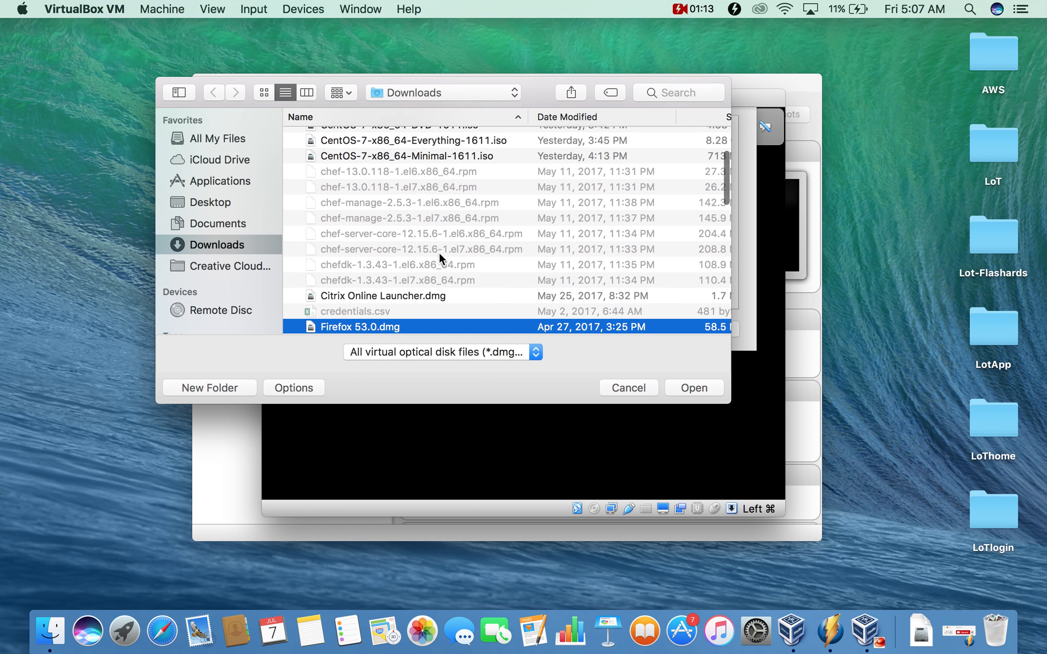
pyautogui.press('Down')
pyautogui.press('Down')
pyautogui.press('Down')
pyautogui.press('Down')
pyautogui.press('Down')
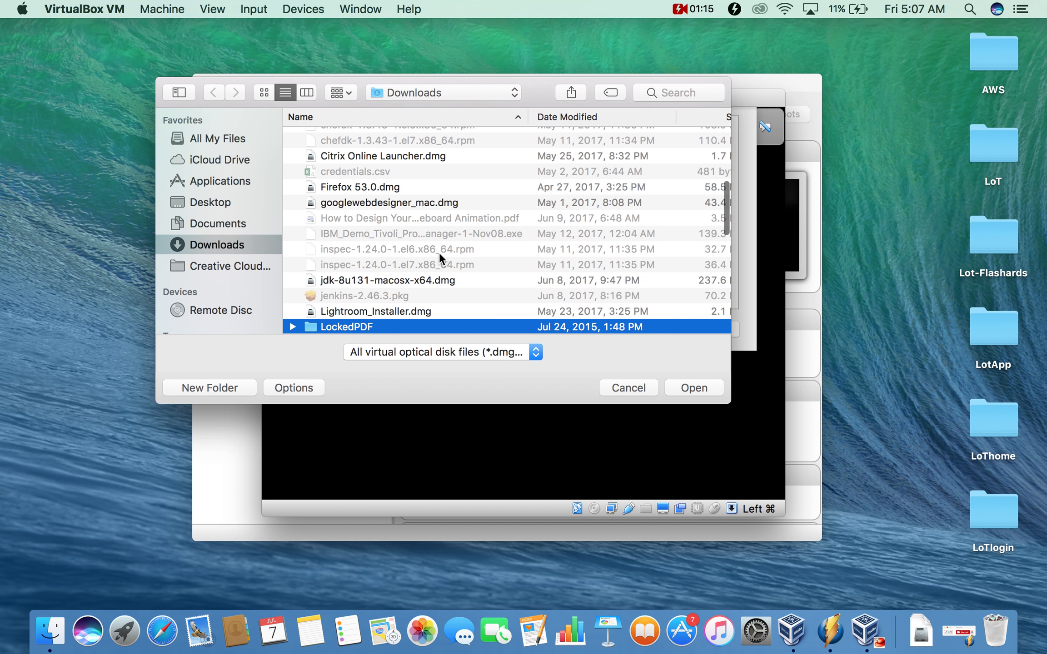
pyautogui.press('Down')
pyautogui.press('Down')
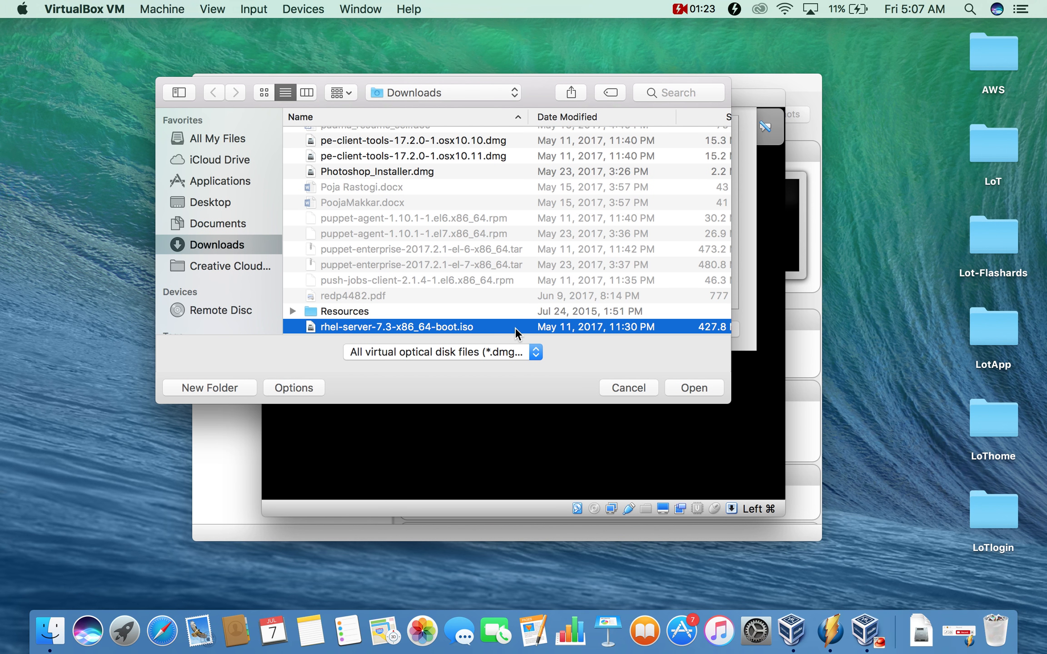
pyautogui.press('Down')
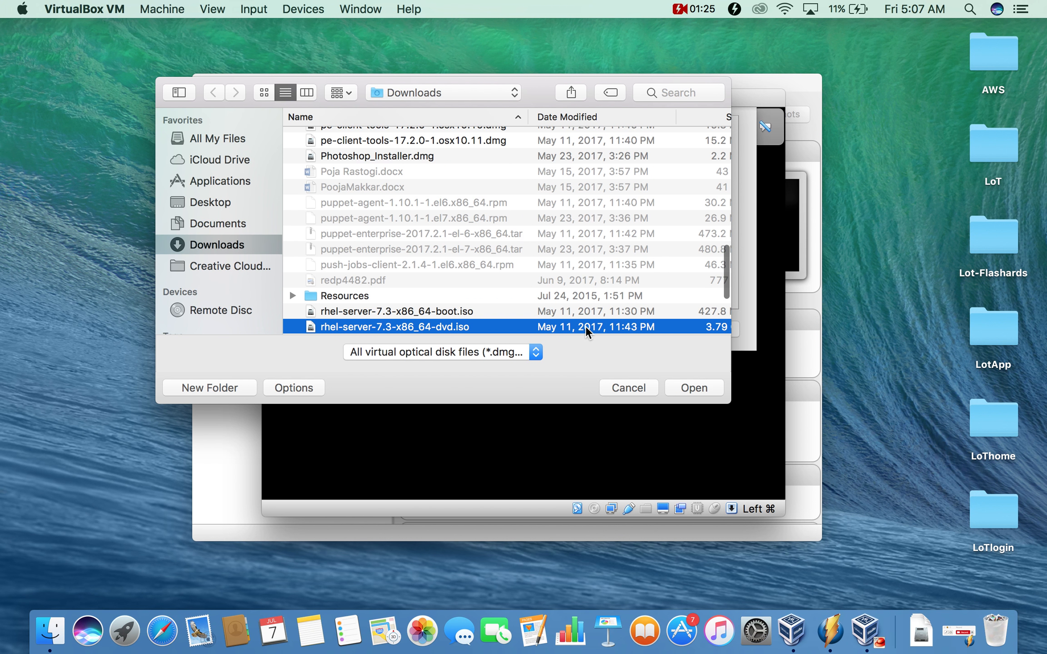
pyautogui.press('Down')
pyautogui.press('Down')
pyautogui.press('Down')
pyautogui.press('Down')
pyautogui.press('Down')
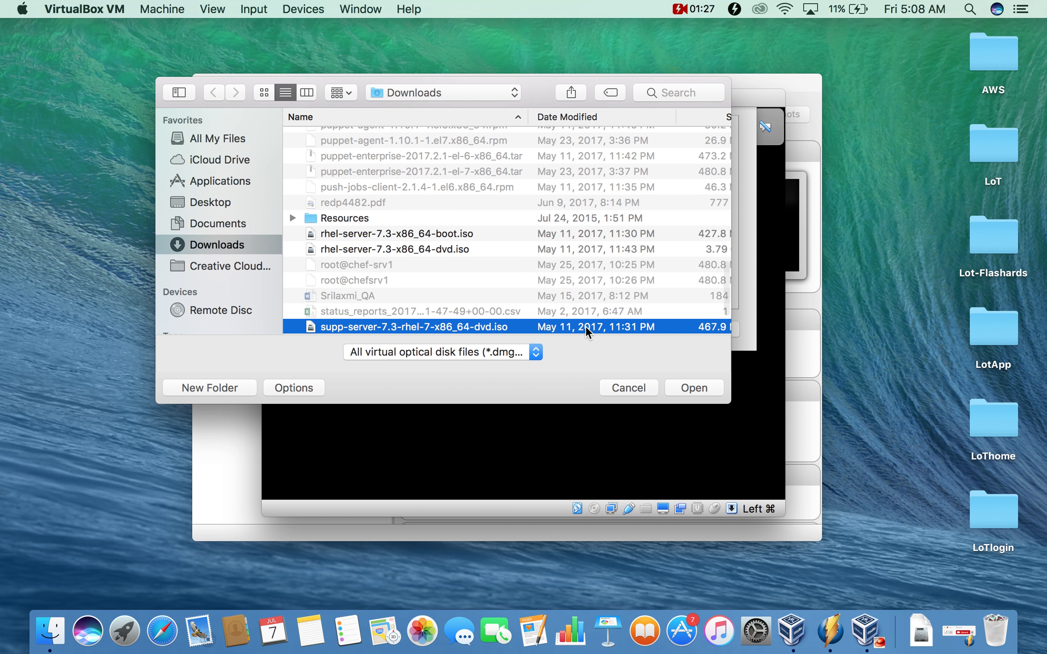
pyautogui.press('Up')
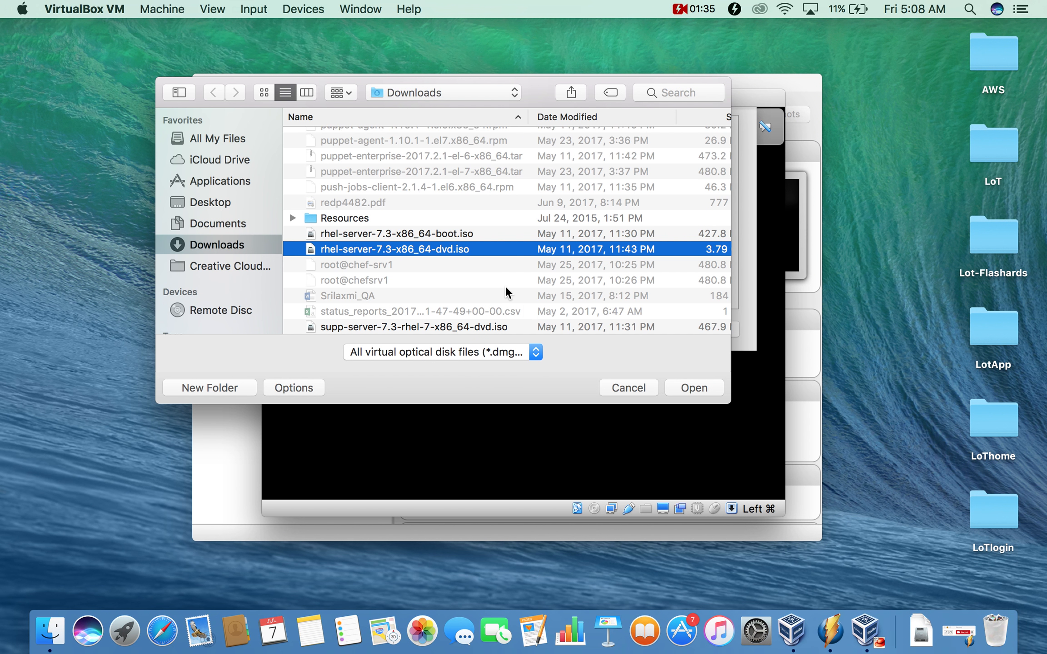
pyautogui.click(693, 386)
# - Boot from the RHEL disc in full screen and launch Install Red Hat Enterprise Linux 7.3
pyautogui.click(661, 331)
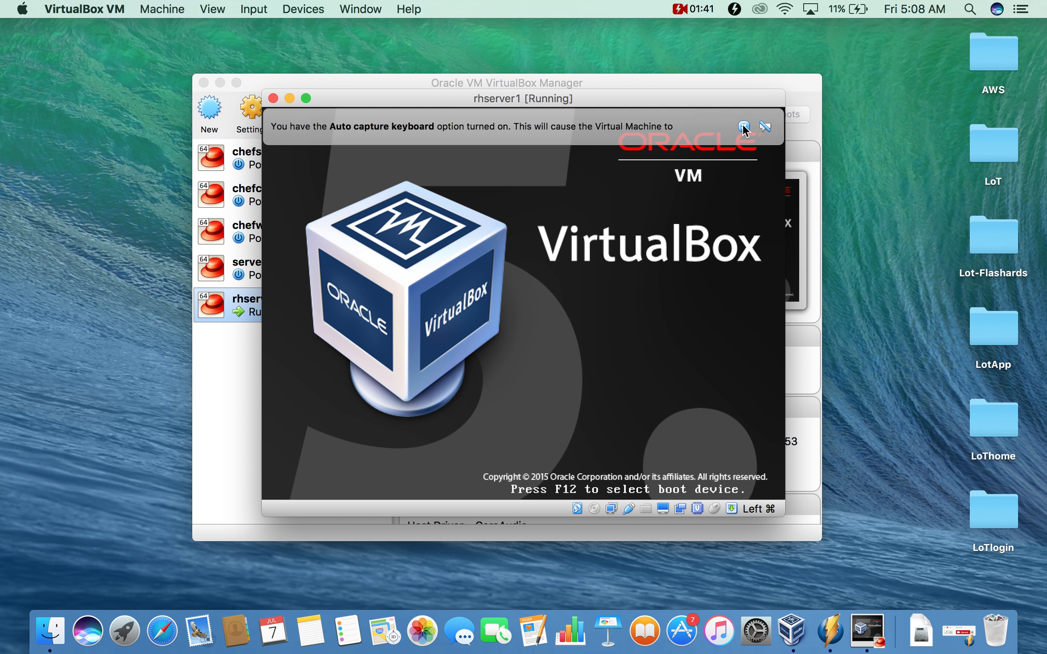
pyautogui.click(742, 126)
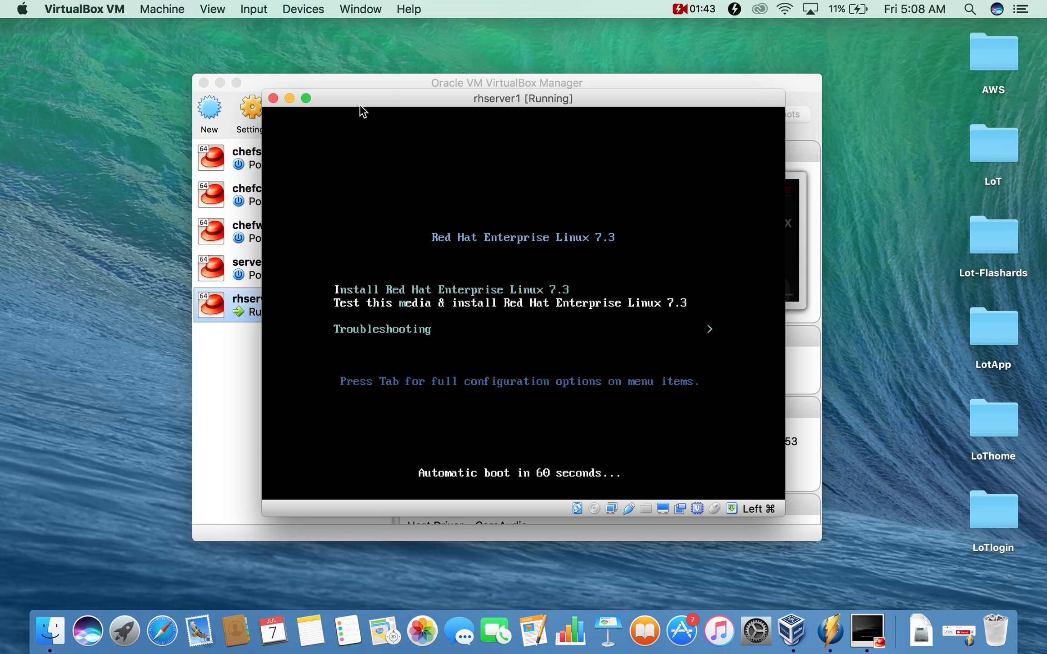
pyautogui.click(304, 98)
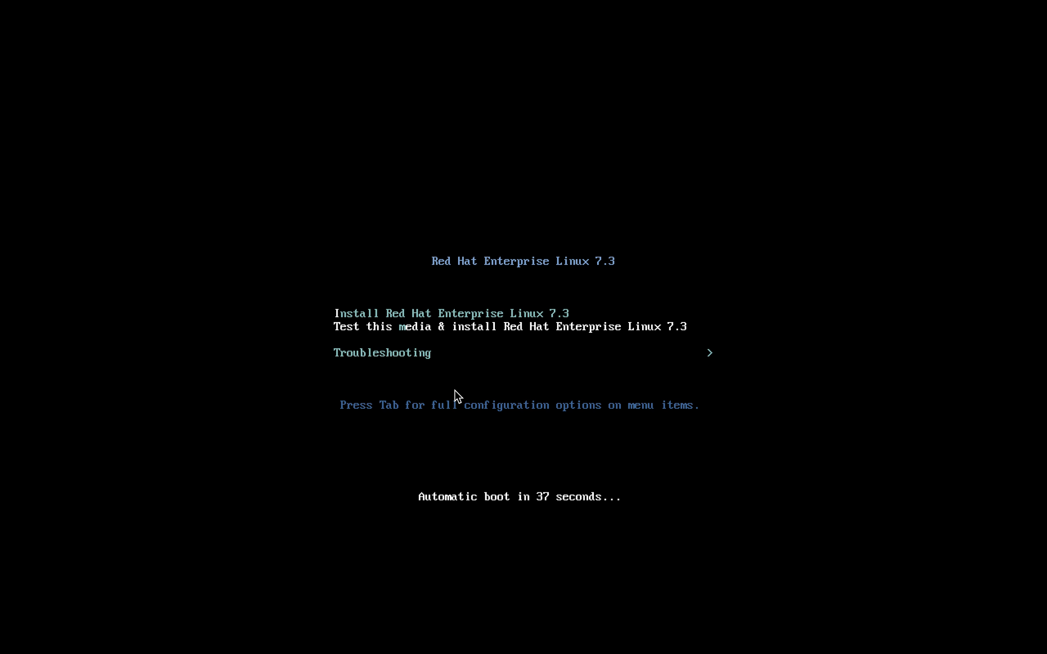
pyautogui.press('Up')
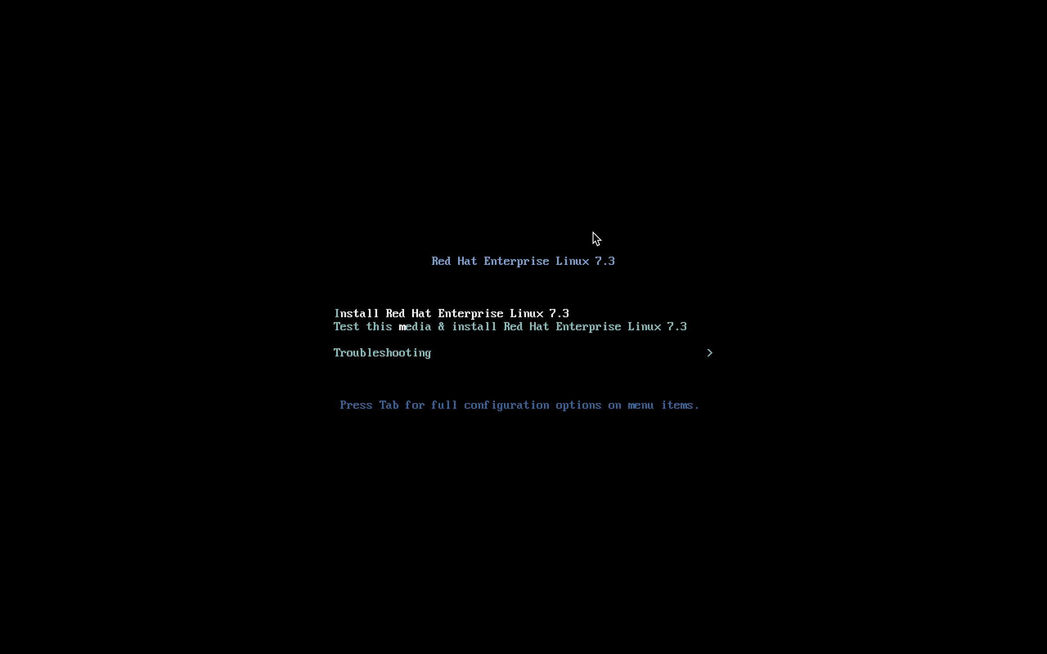
pyautogui.press('Return')
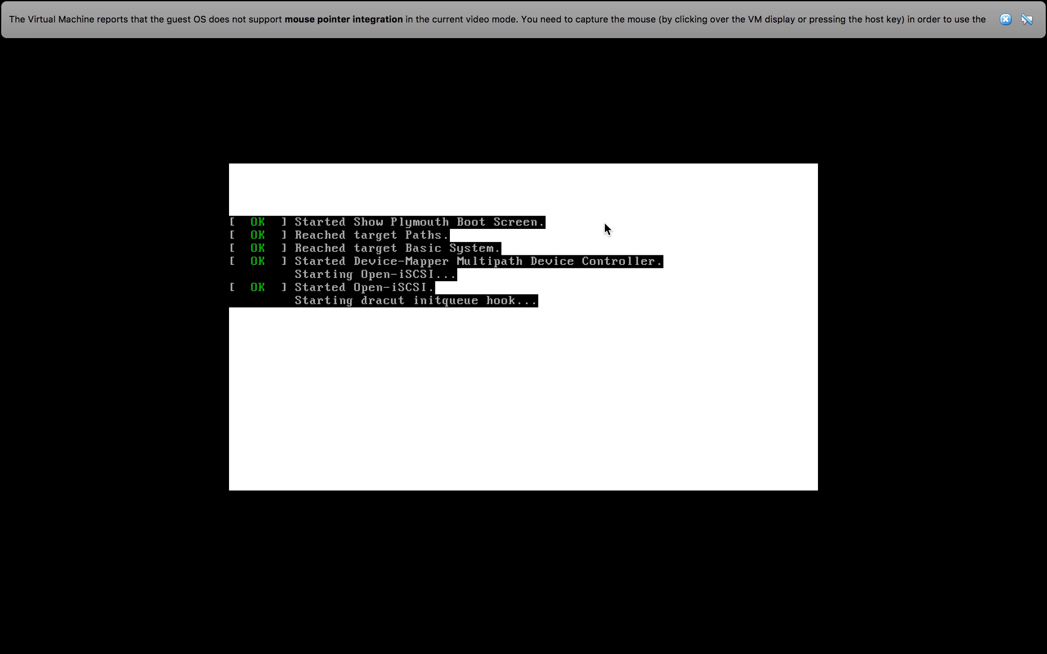
# - Dismiss the mouse-integration notice and continue with English (United States) as the language
pyautogui.click(1005, 20)
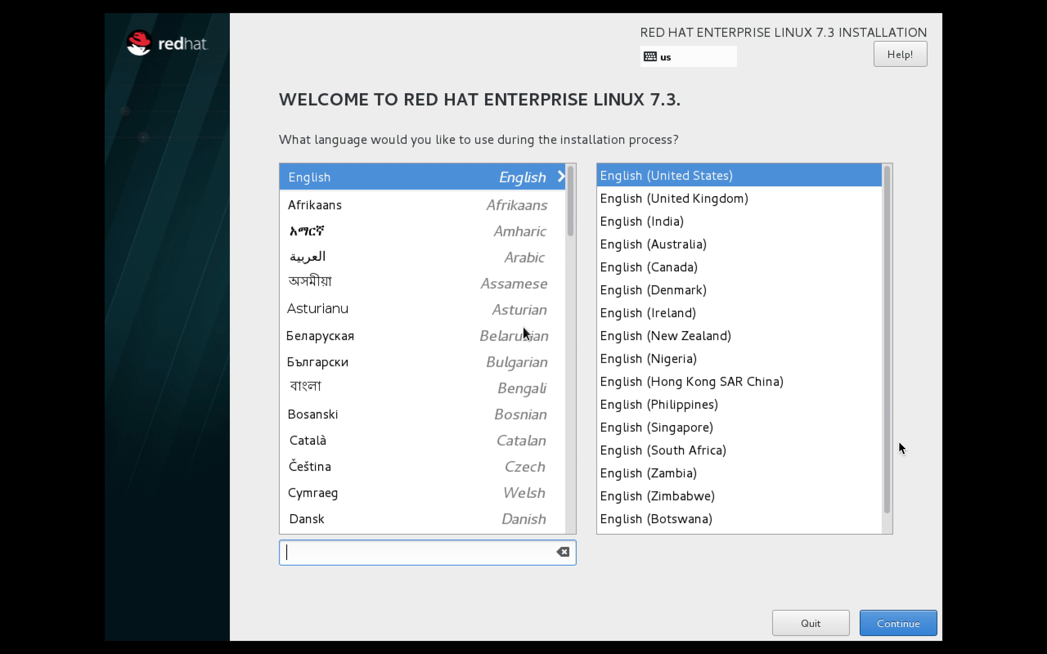
pyautogui.click(898, 621)
pyautogui.click(907, 620)
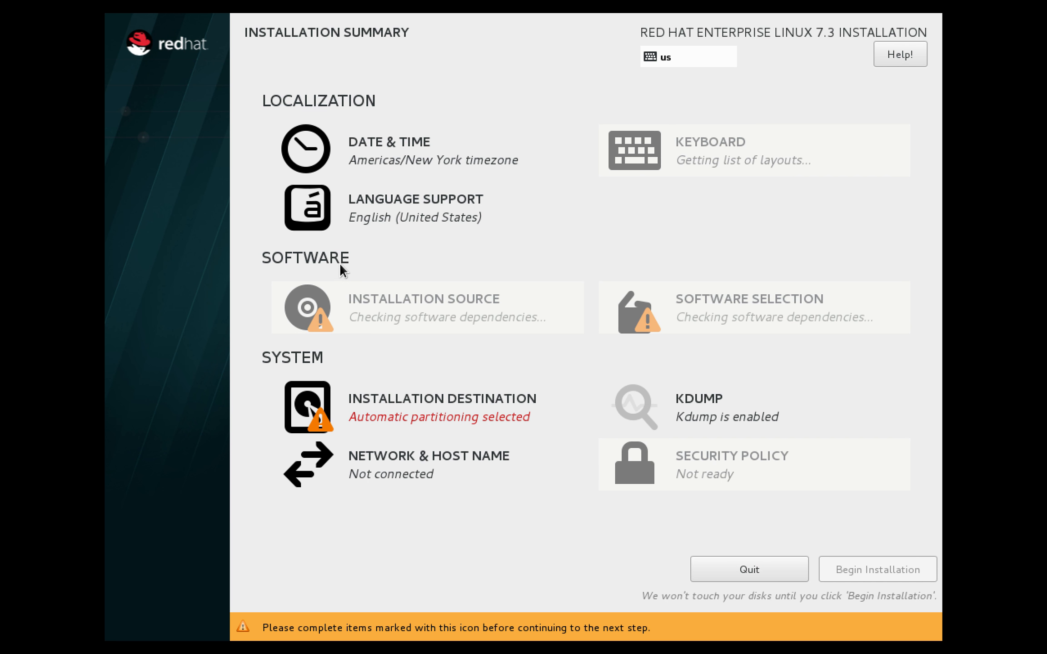
# - Set the Date & Time city to Chicago (Americas/Chicago) and confirm
pyautogui.click(370, 160)
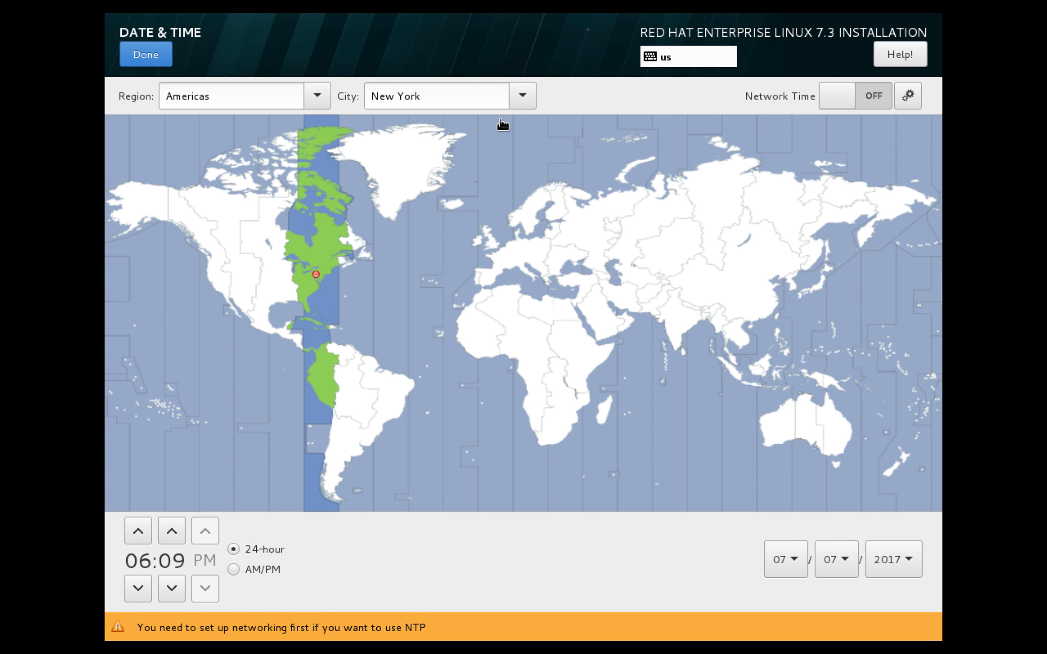
pyautogui.click(527, 96)
pyautogui.moveTo(490, 636)
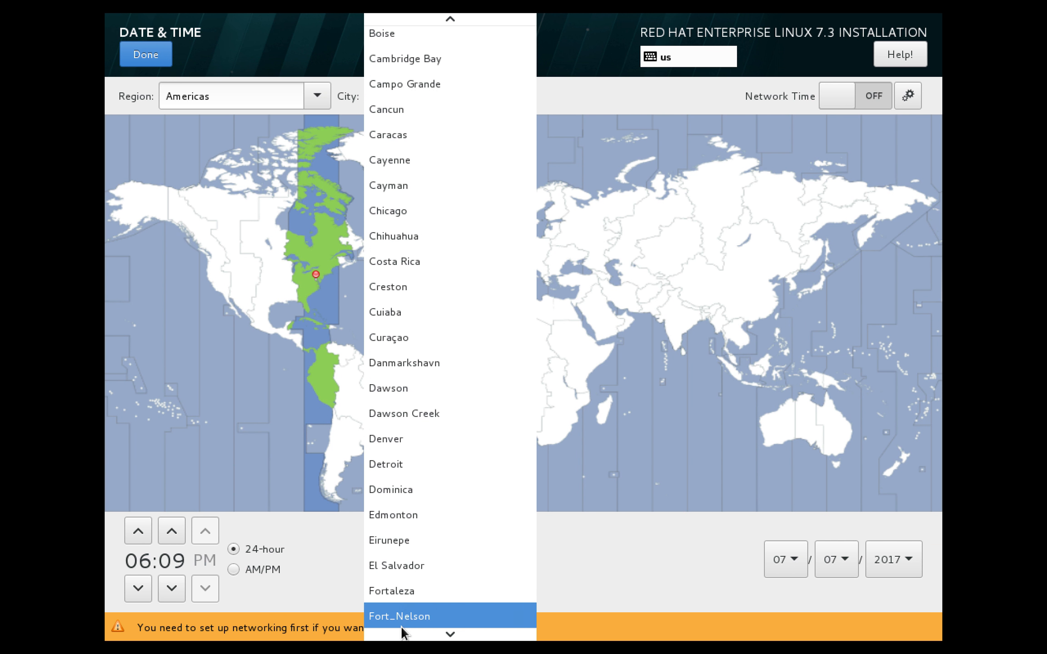
pyautogui.moveTo(486, 18)
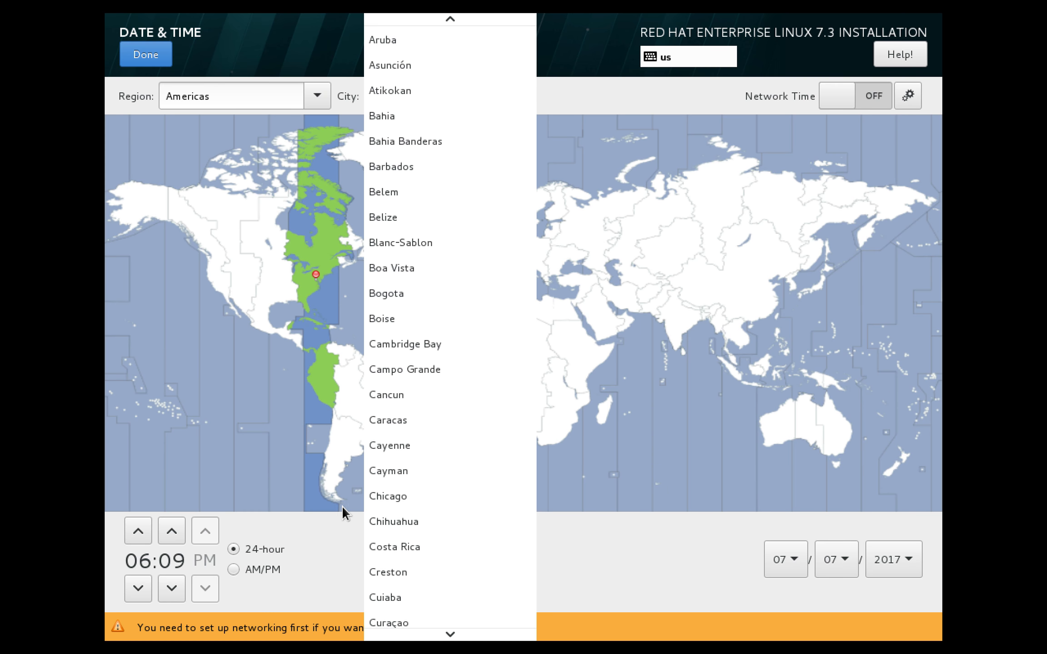
pyautogui.click(393, 502)
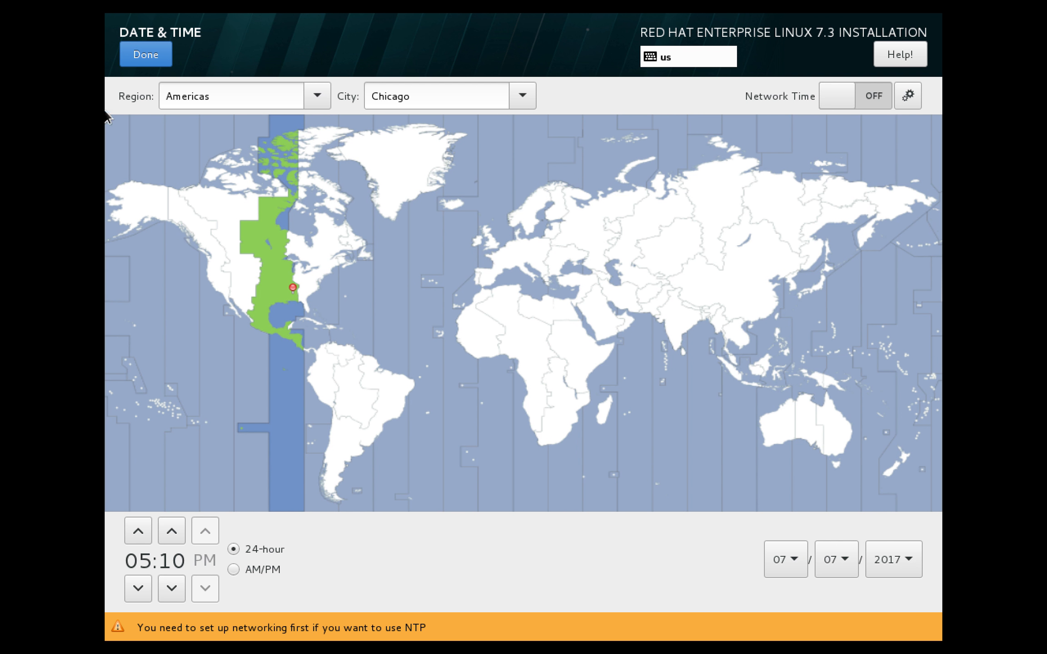
pyautogui.click(145, 60)
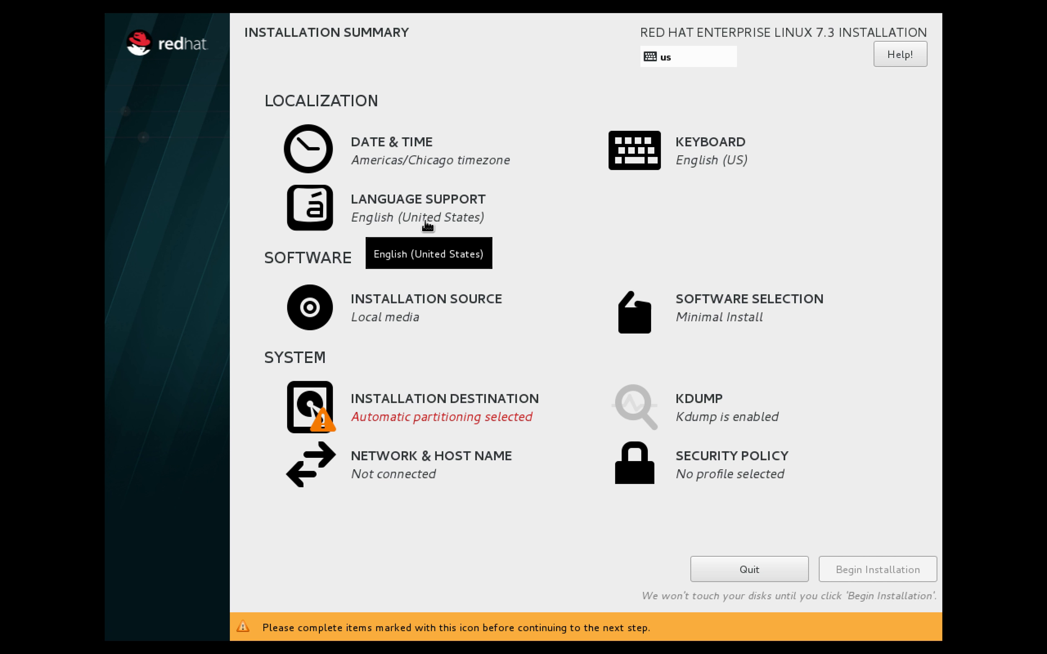
# - Open Installation Source to review the auto-detected RHEL-7.3 local media
pyautogui.click(389, 313)
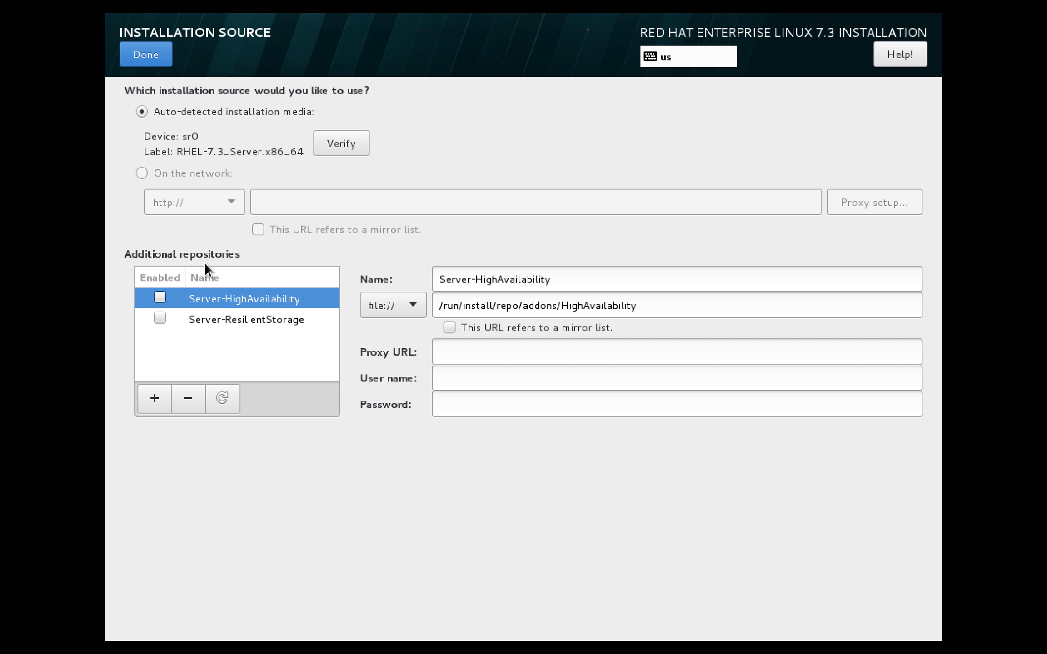
# - Close the source settings and change Software Selection to Server with GUI
pyautogui.click(146, 55)
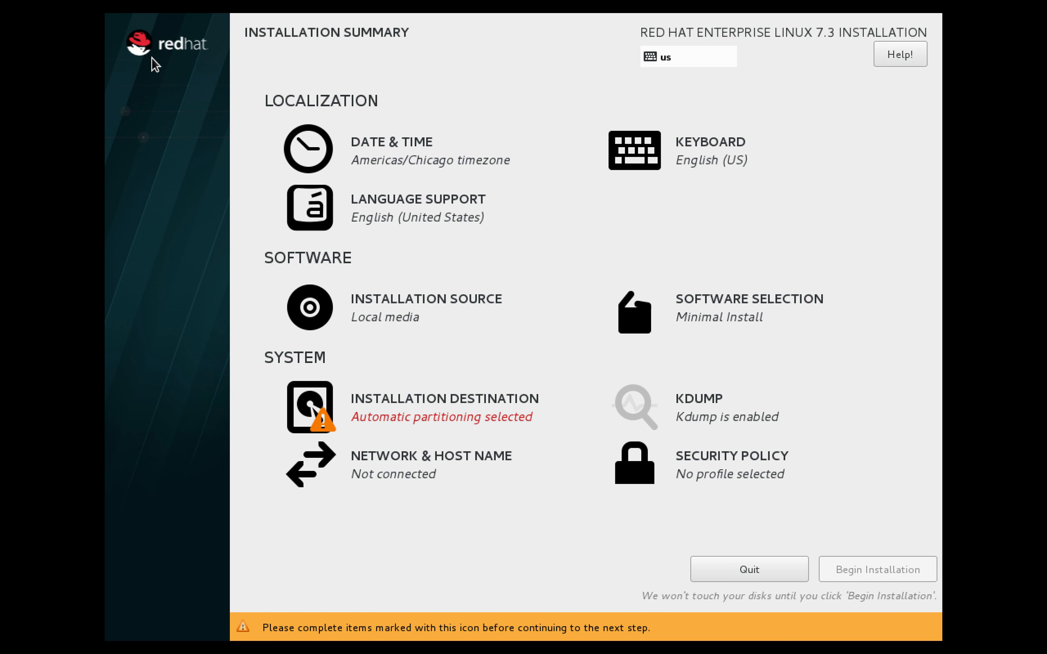
pyautogui.click(704, 309)
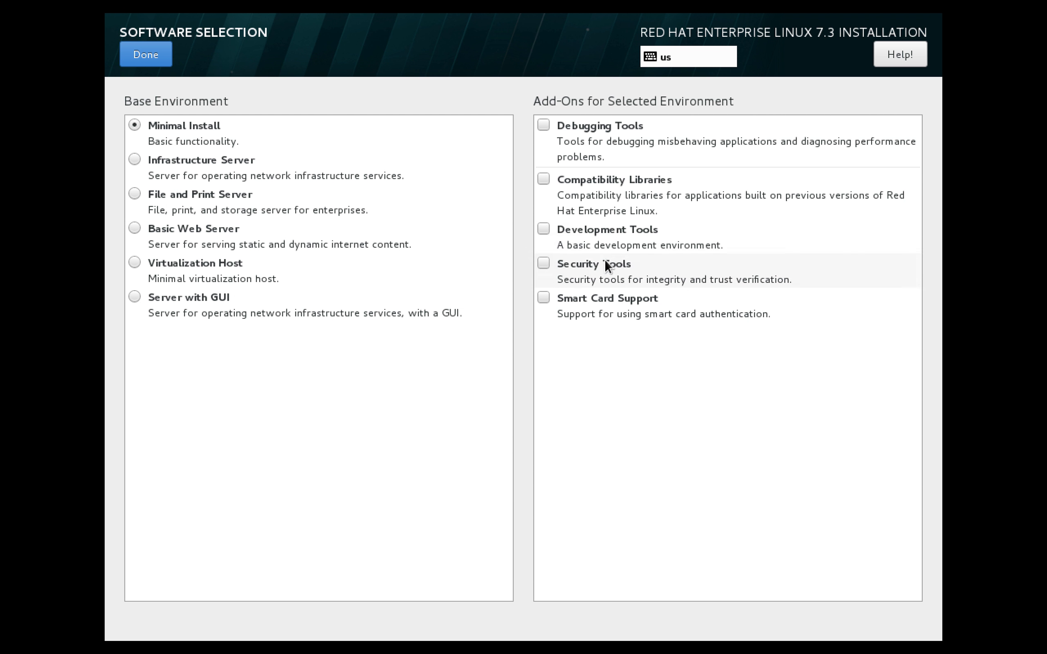
pyautogui.click(162, 303)
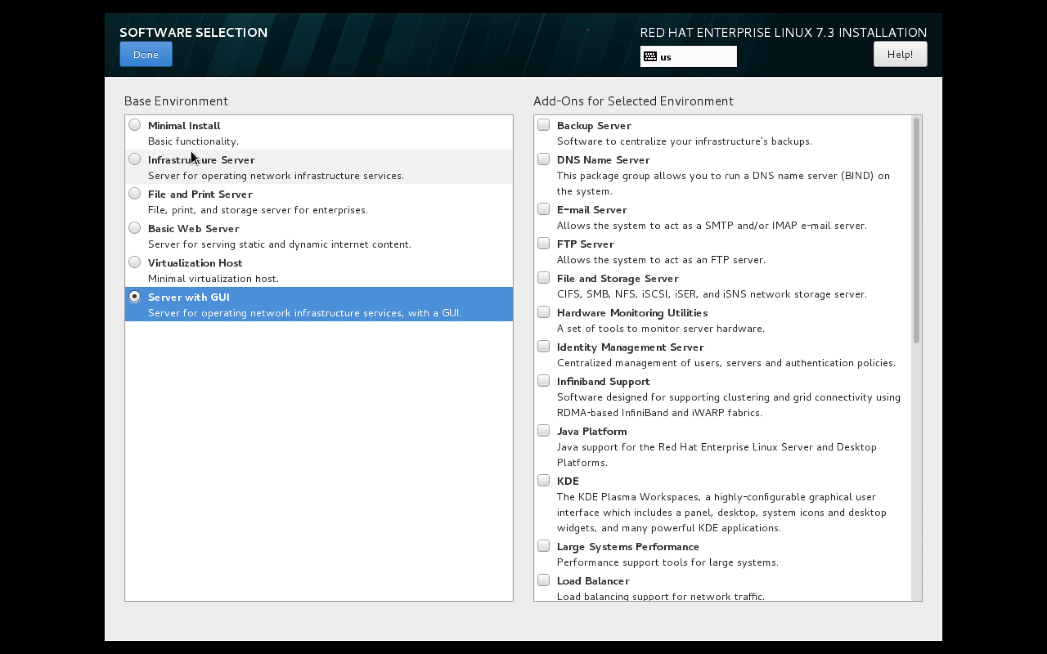
pyautogui.click(169, 59)
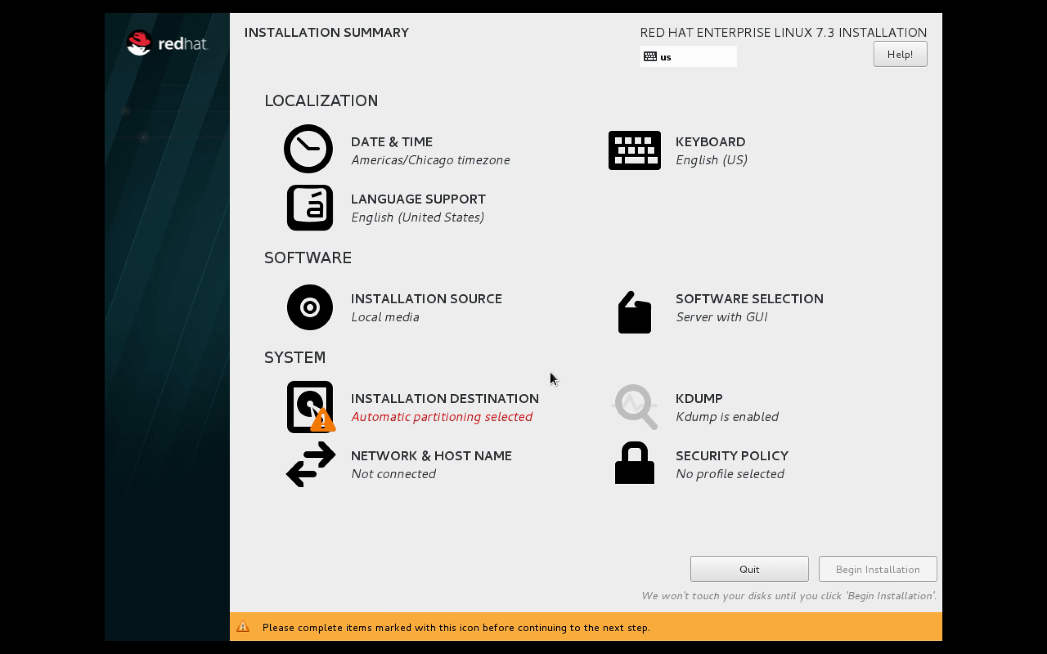
# - Keep the 10.15 GiB ATA VBOX HARDDISK selected and choose manual partitioning
pyautogui.click(524, 408)
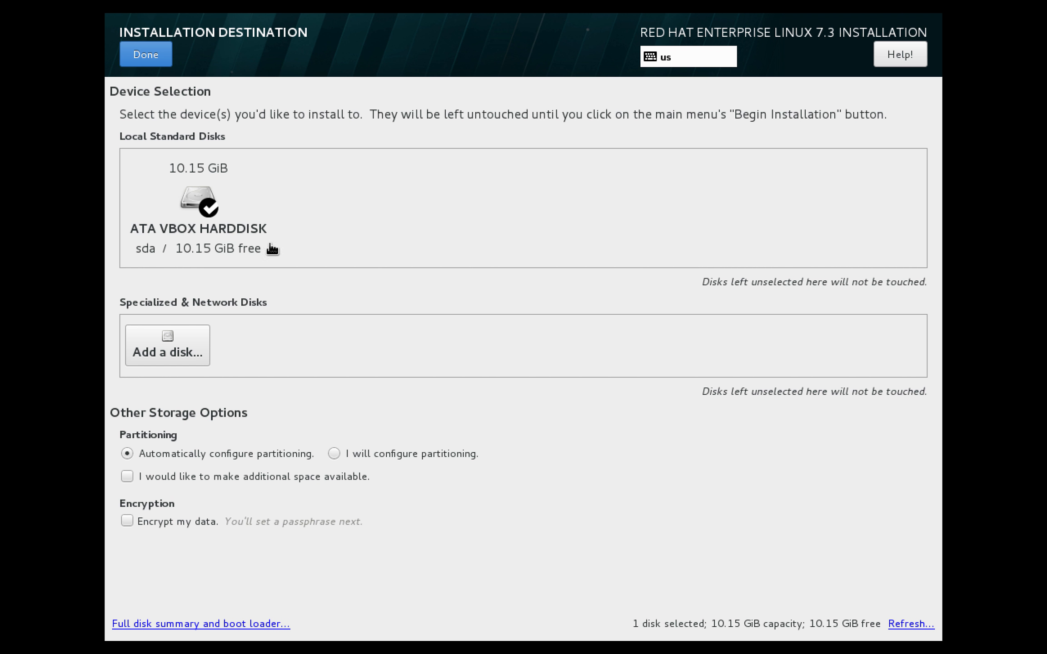
pyautogui.click(210, 212)
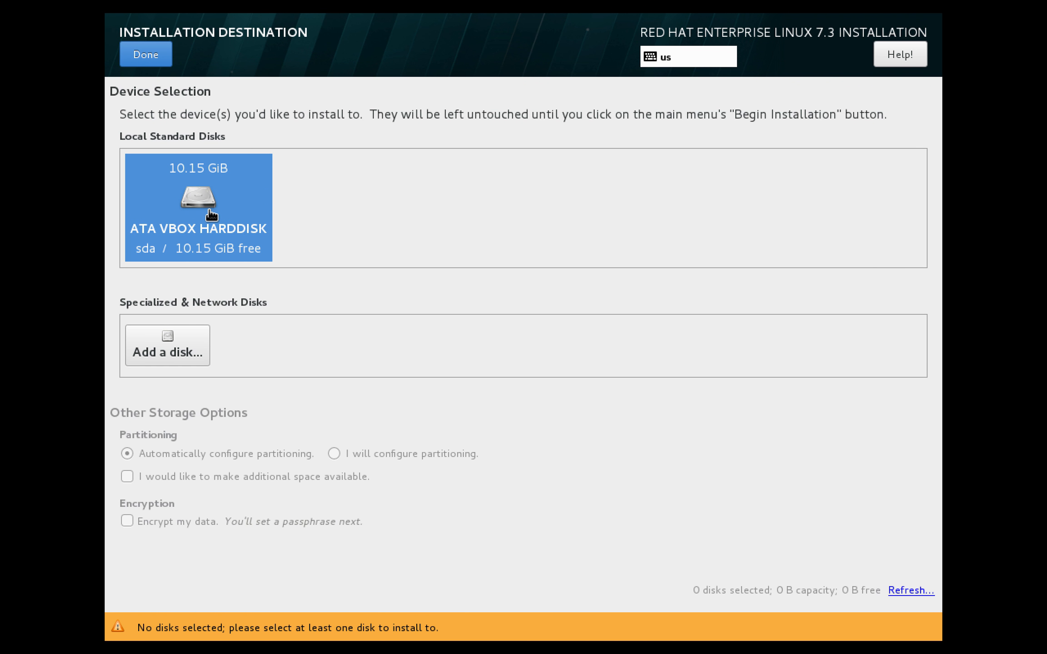
pyautogui.click(212, 215)
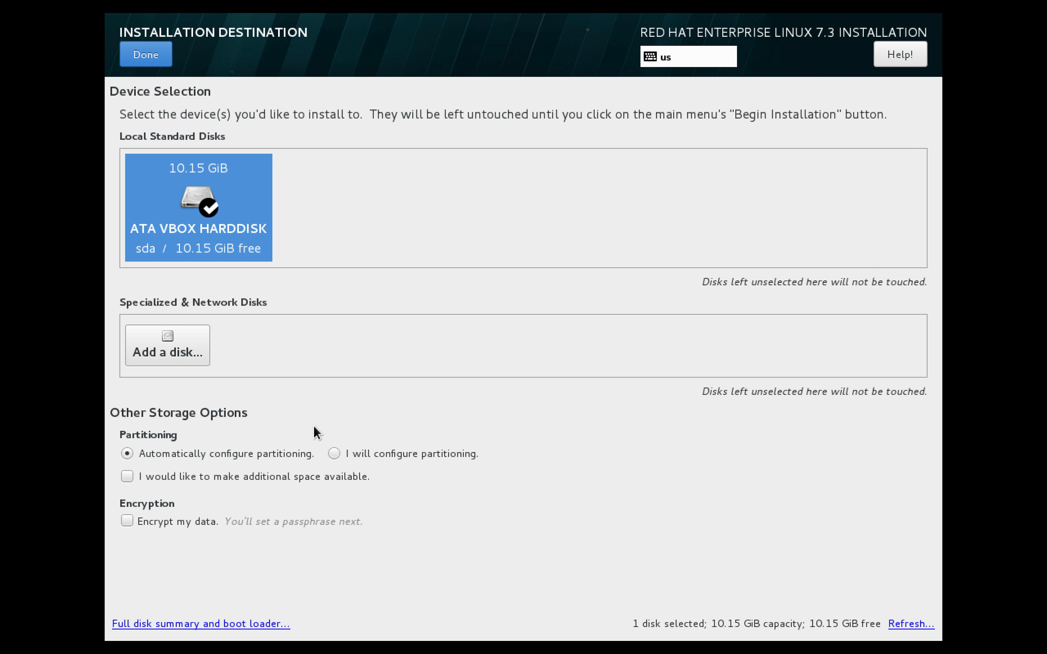
pyautogui.click(333, 454)
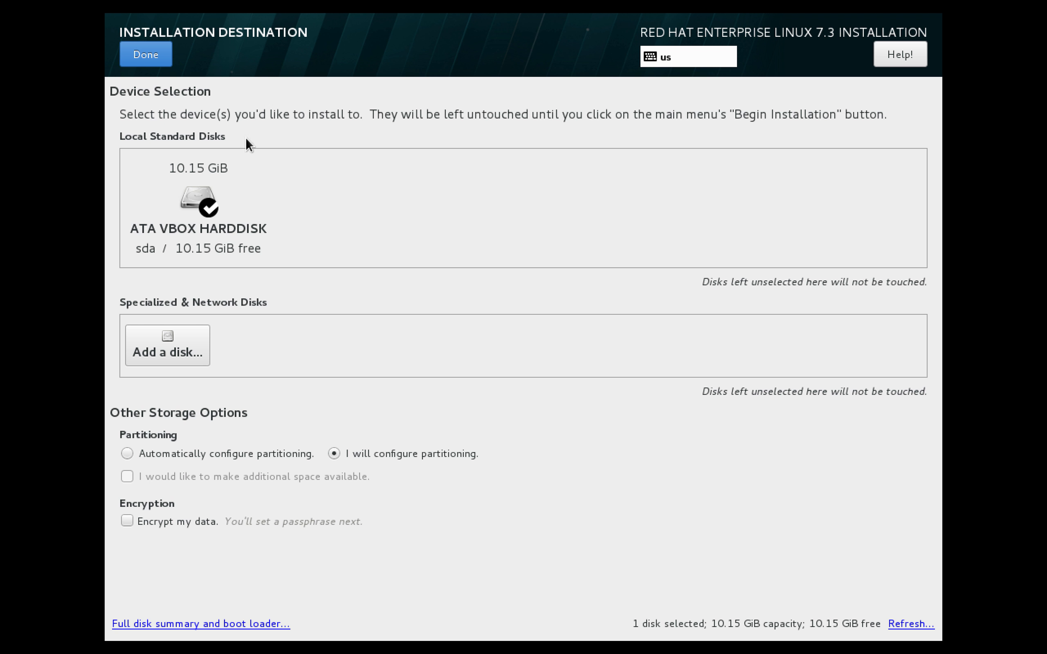
pyautogui.click(146, 57)
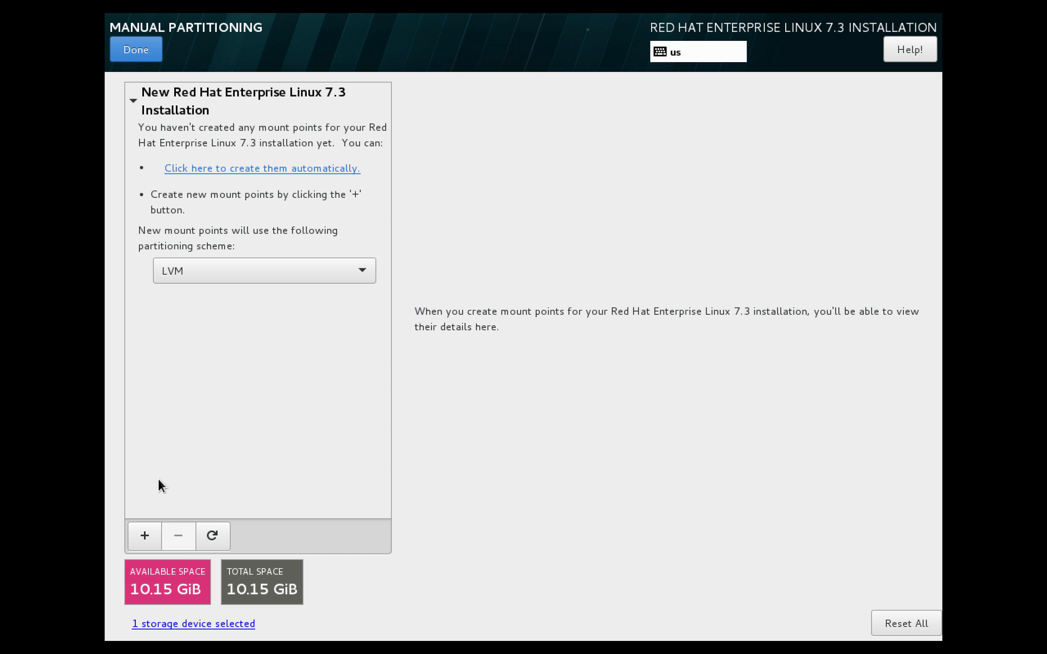
# - Add a /boot mount point with a desired capacity of 500MB
pyautogui.click(144, 536)
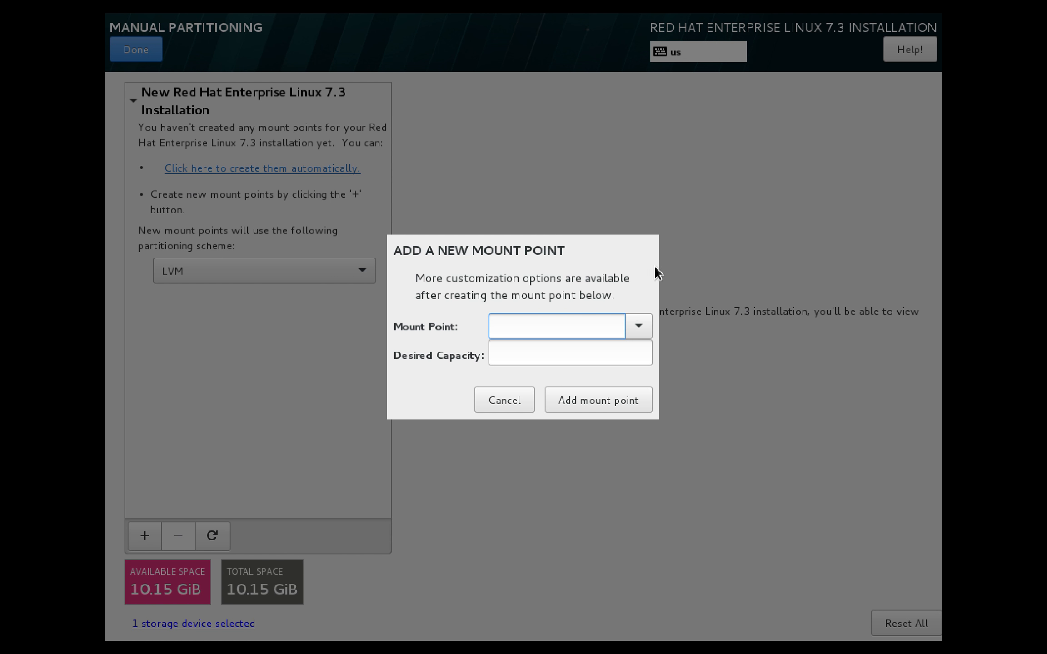
pyautogui.click(638, 326)
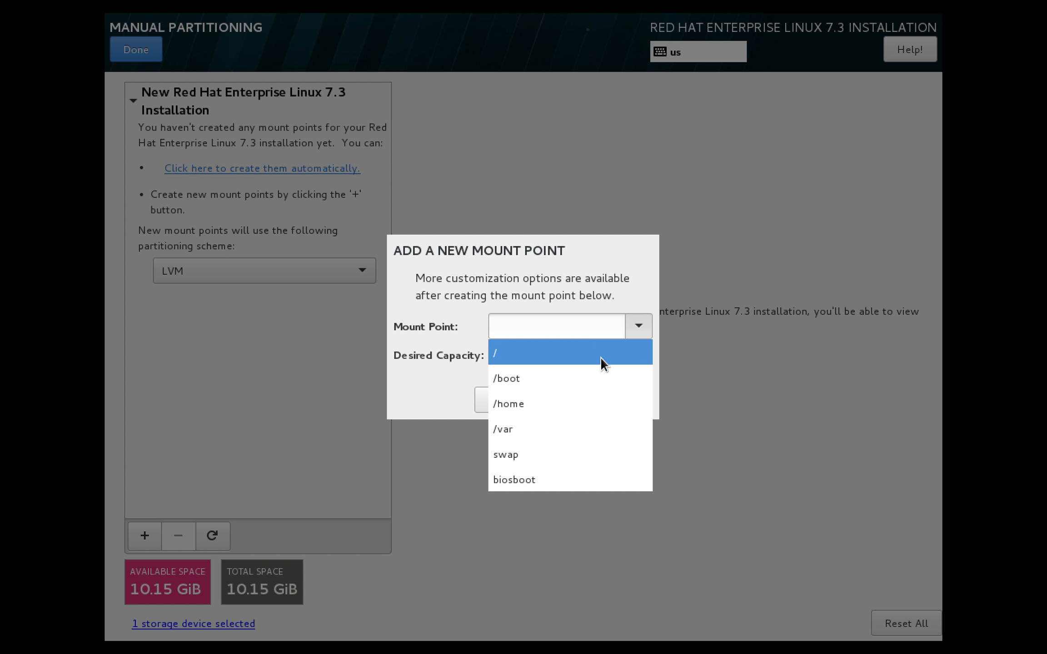
pyautogui.click(594, 369)
pyautogui.click(565, 358)
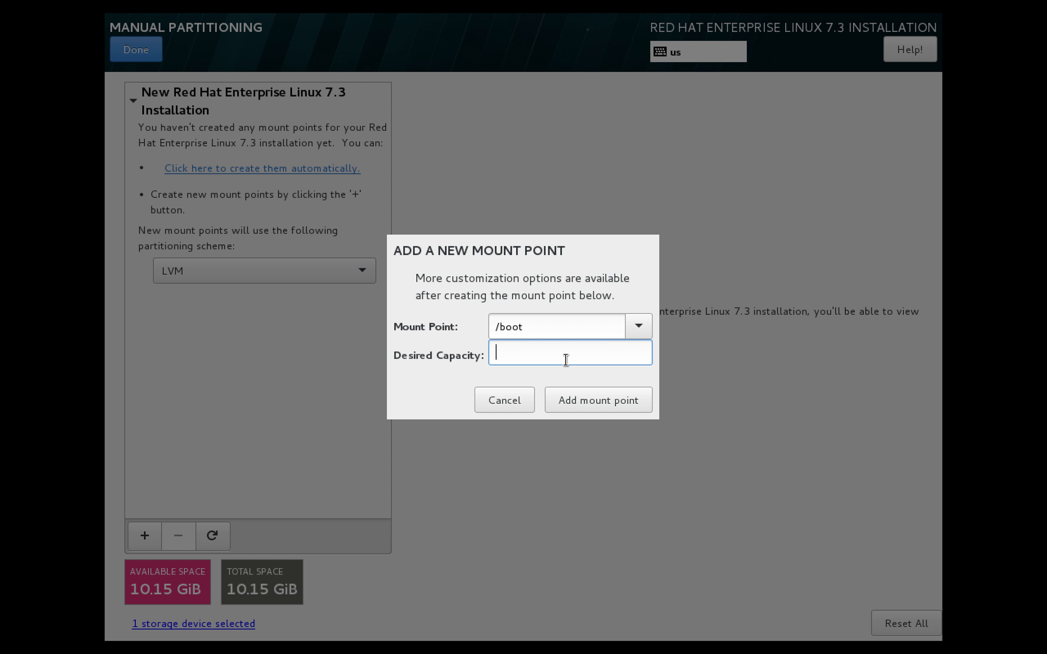
pyautogui.write('500MB')
pyautogui.click(582, 399)
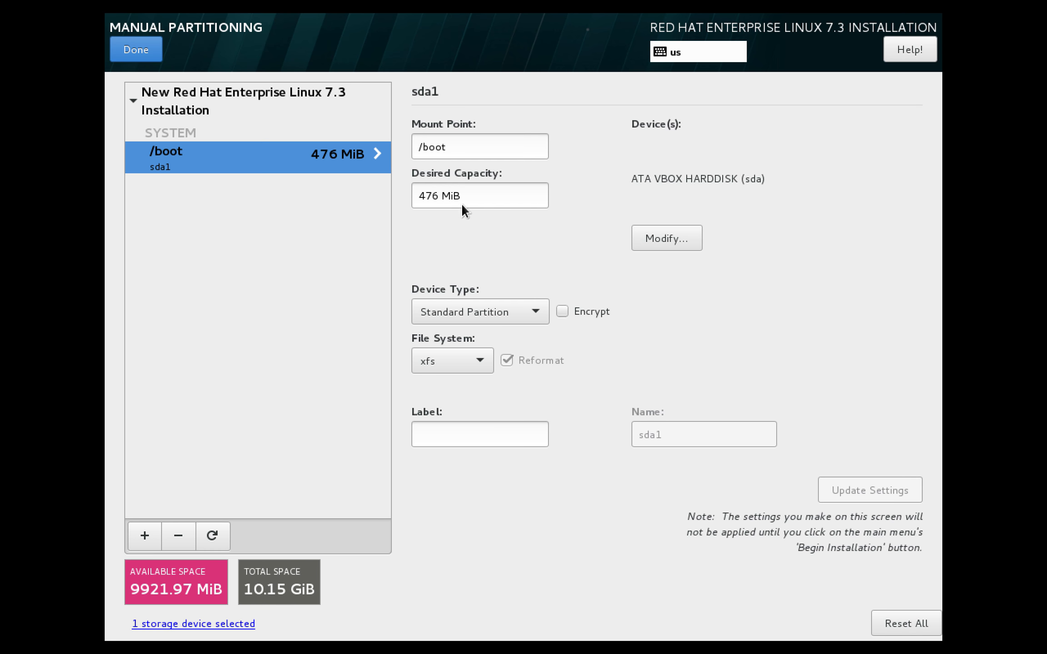
# - Set /boot to 500 MiB as a Standard Partition, then start another mount point
pyautogui.click(441, 199)
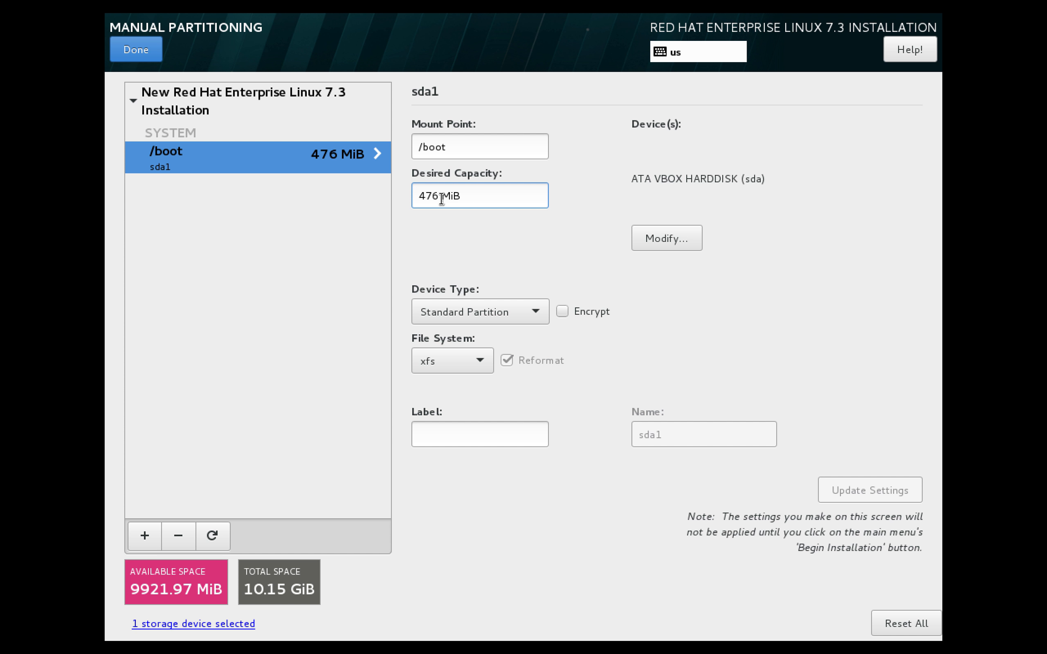
pyautogui.press('BackSpace')
pyautogui.press('BackSpace')
pyautogui.press('BackSpace')
pyautogui.press('BackSpace')
pyautogui.write('500')
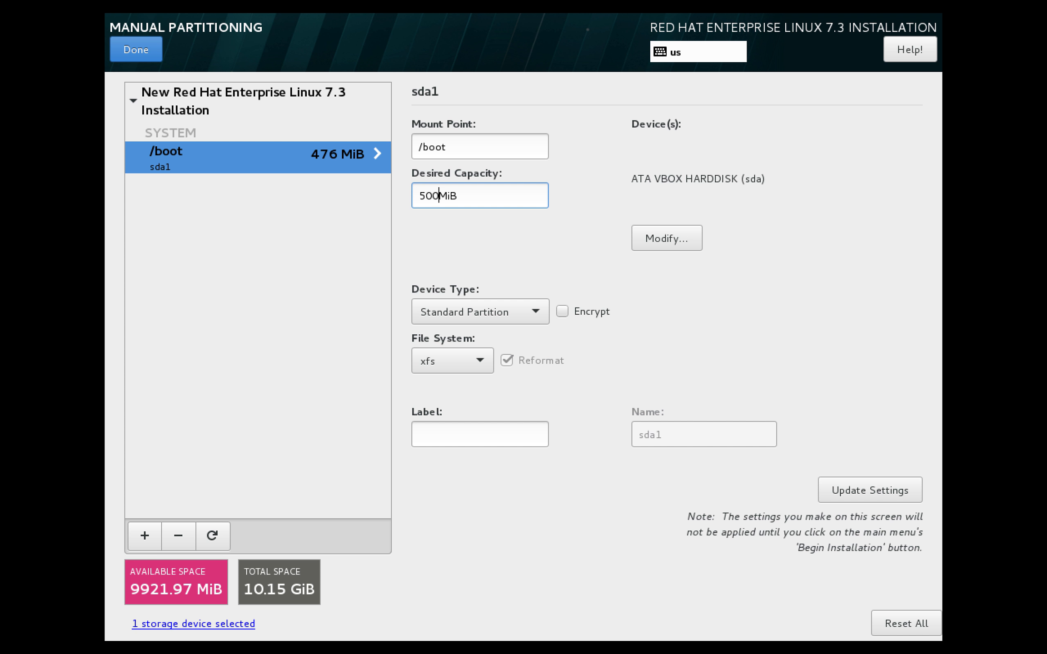
pyautogui.click(842, 498)
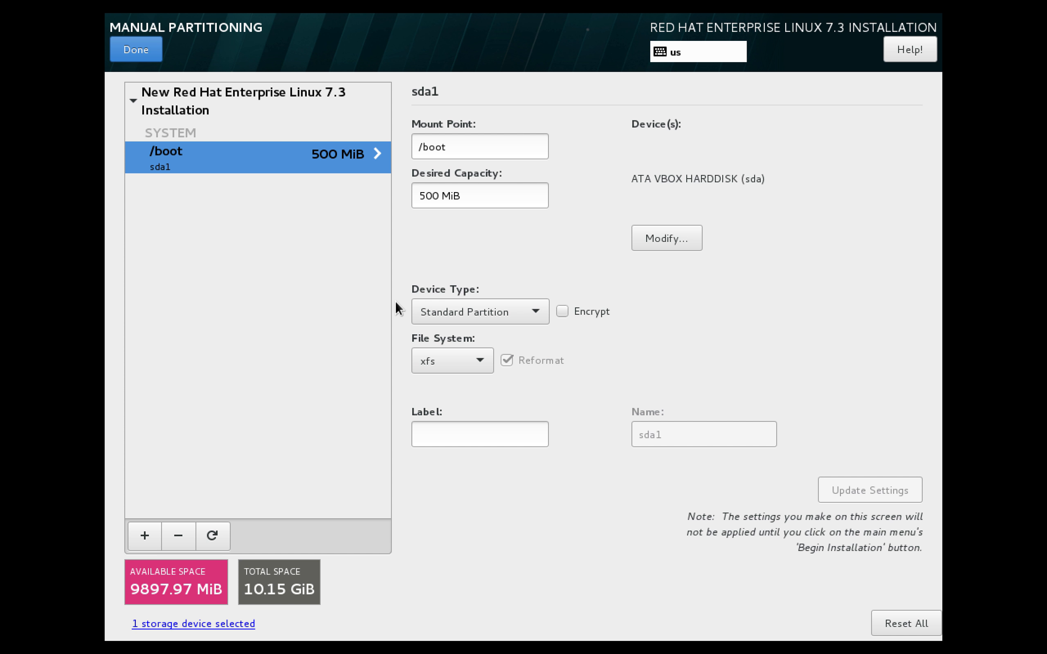
pyautogui.click(523, 311)
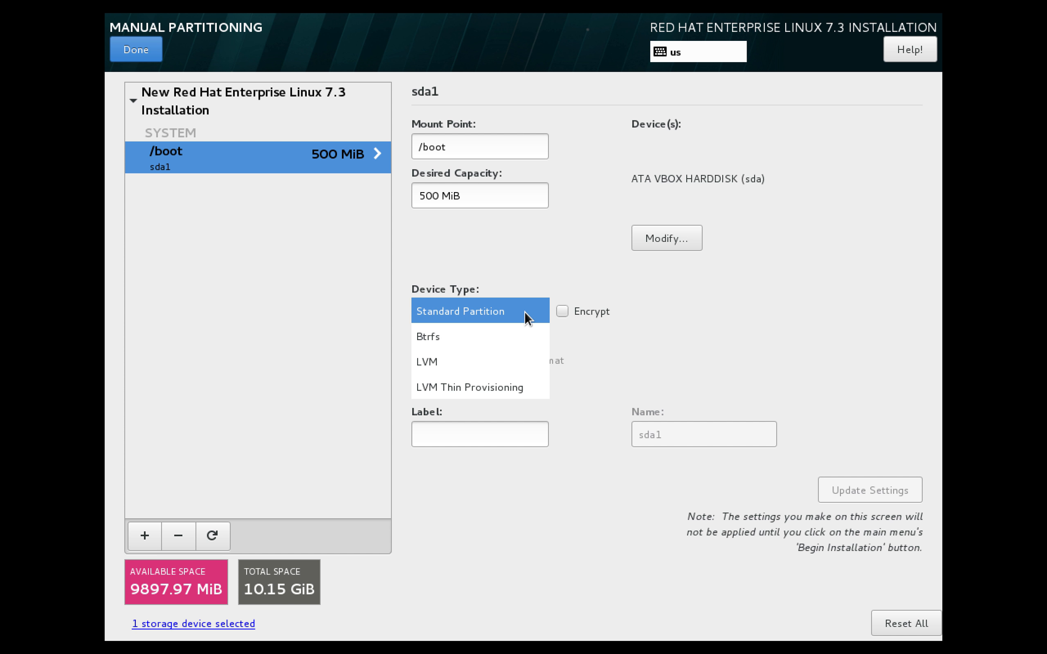
pyautogui.click(539, 265)
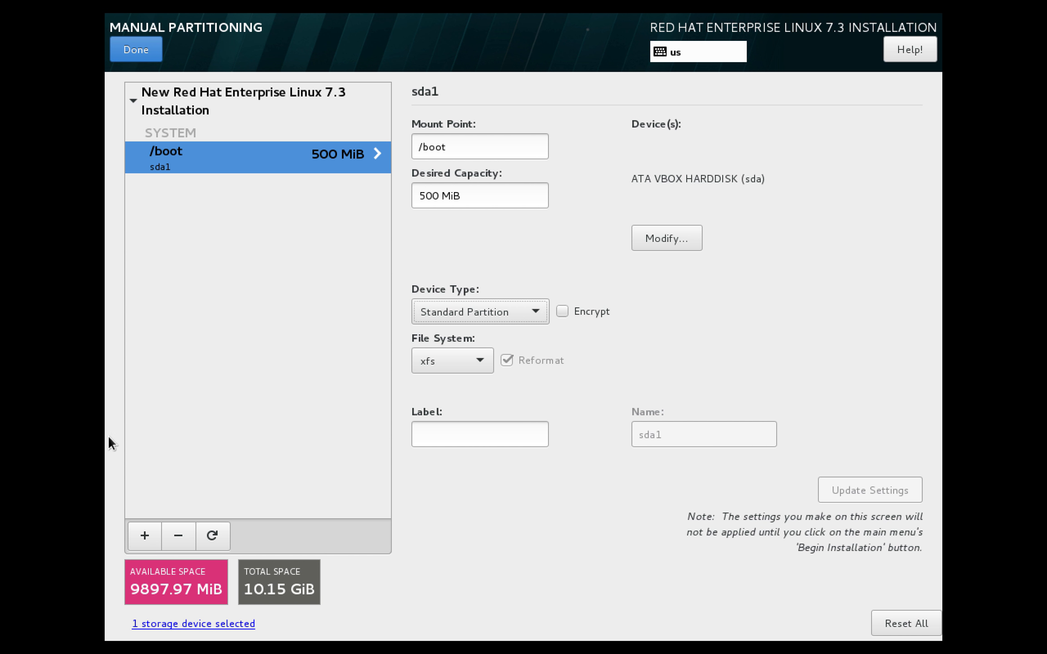
pyautogui.click(140, 531)
# - Add a / root mount point with 5GB desired capacity
pyautogui.click(641, 327)
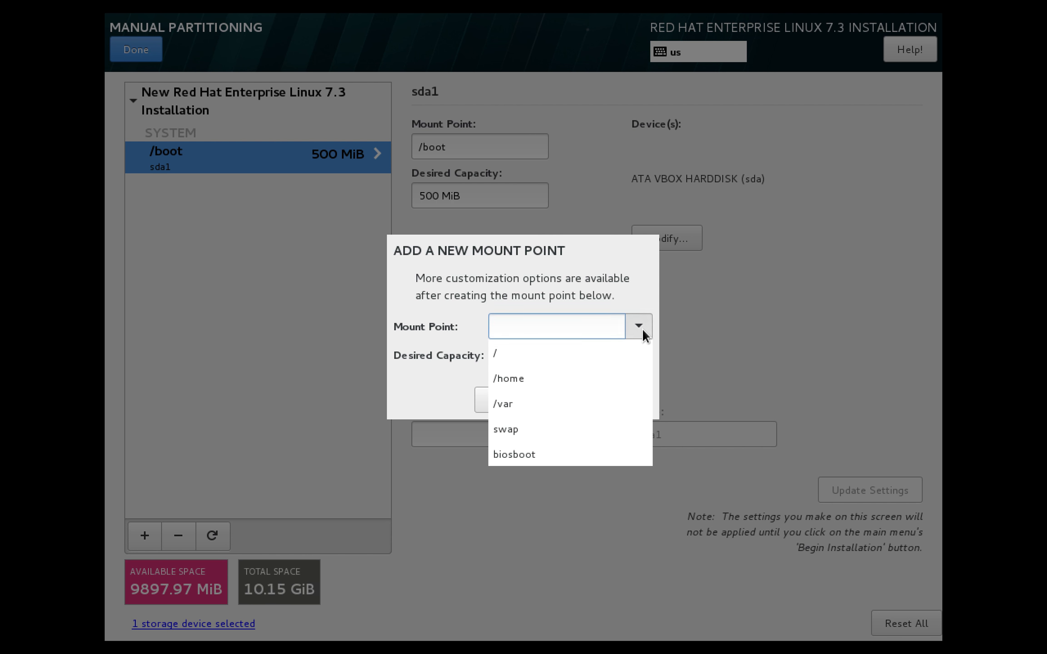
pyautogui.click(630, 350)
pyautogui.click(623, 351)
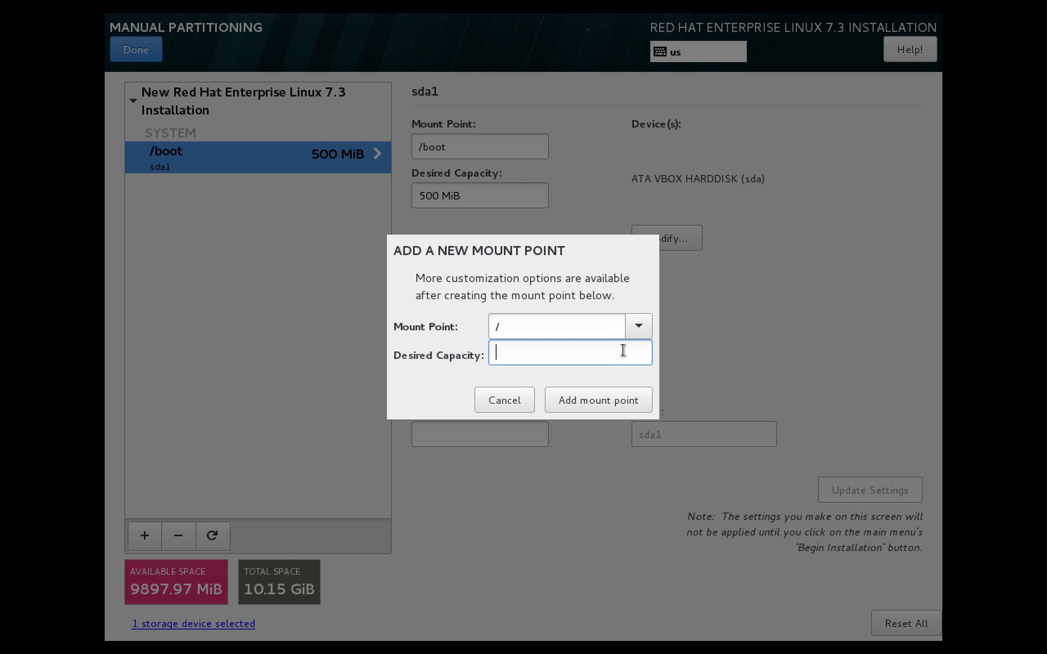
pyautogui.write('5GB')
pyautogui.click(602, 395)
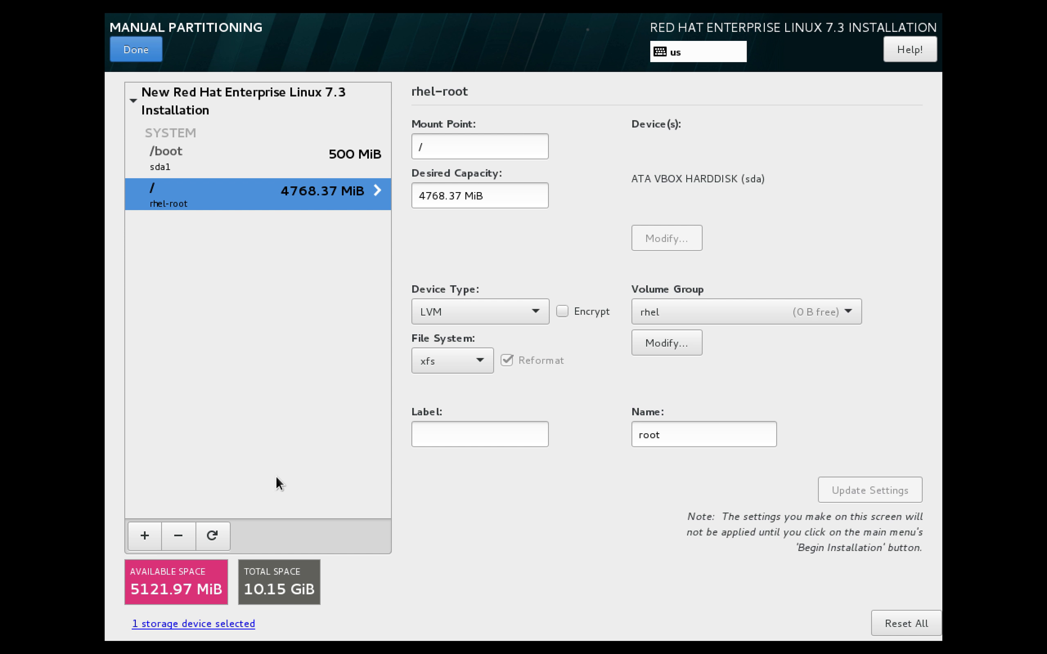
# - Add a 1GB swap mount point and finish partitioning to review the changes
pyautogui.click(155, 534)
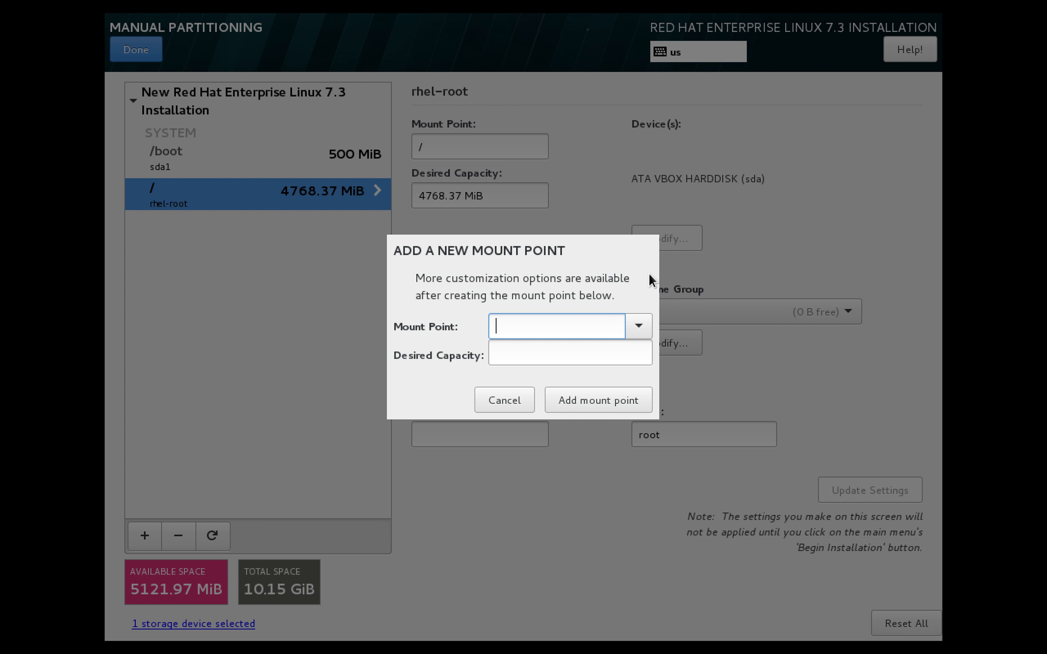
pyautogui.click(638, 326)
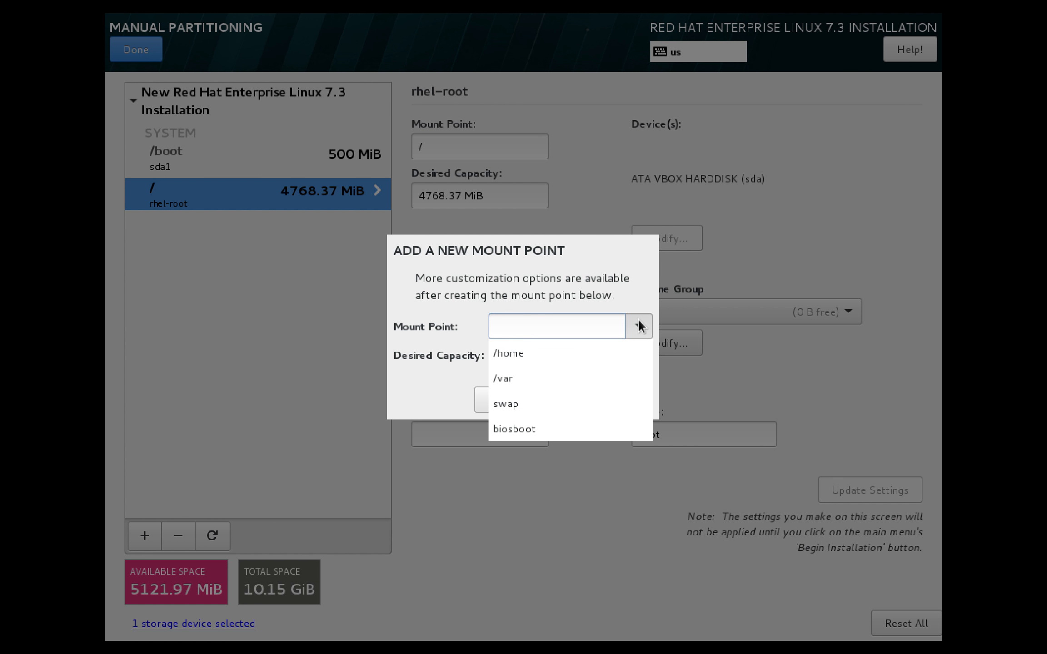
pyautogui.click(592, 396)
pyautogui.click(566, 357)
pyautogui.write('1GB')
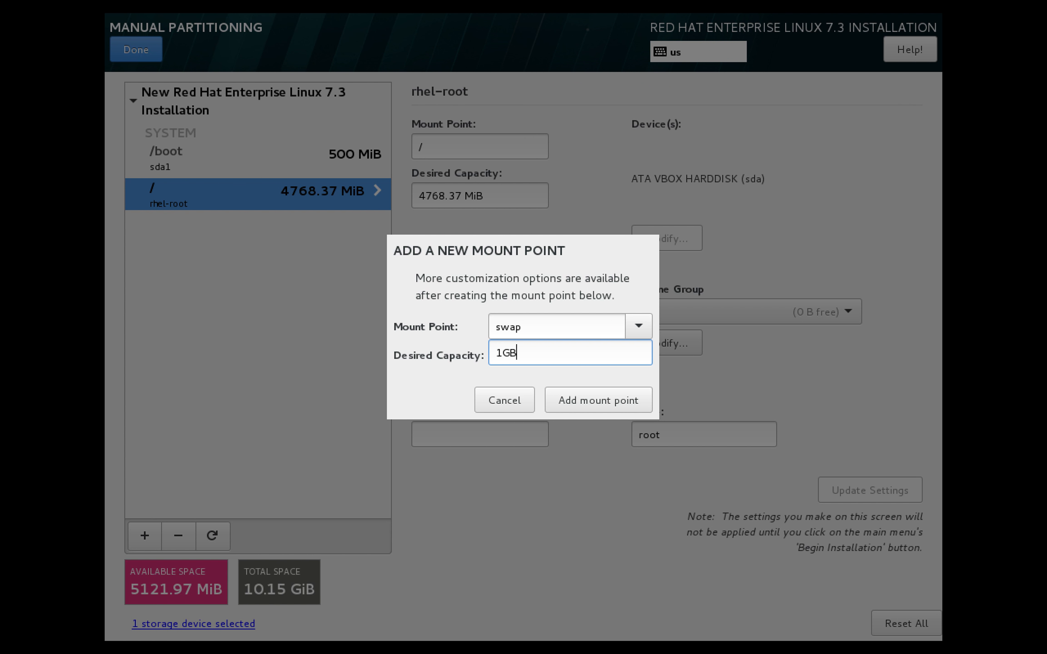
pyautogui.click(575, 396)
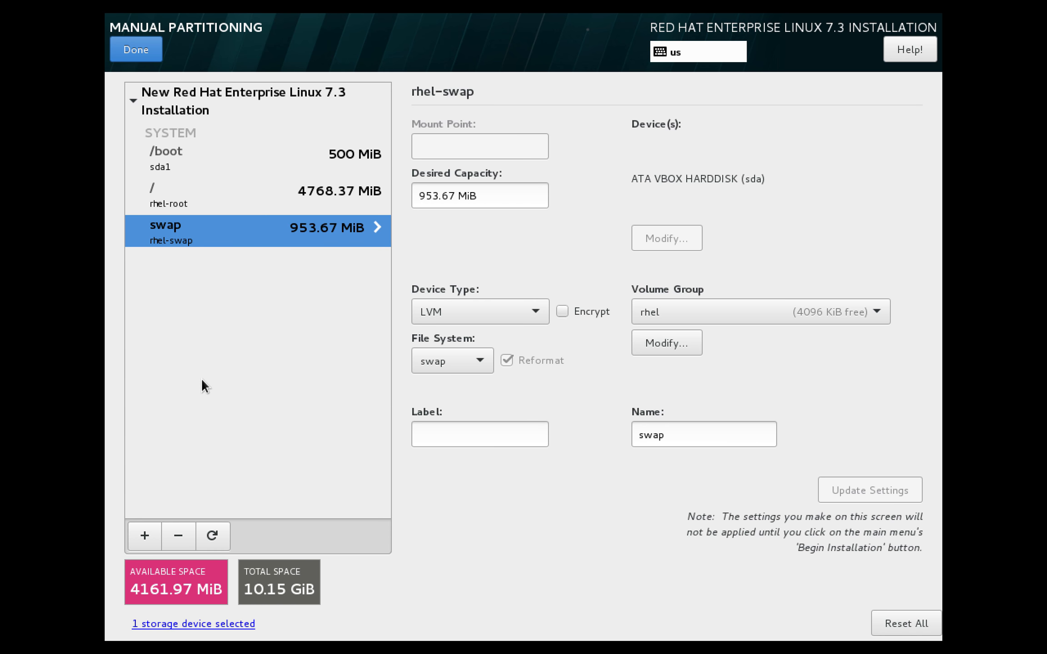
pyautogui.click(146, 46)
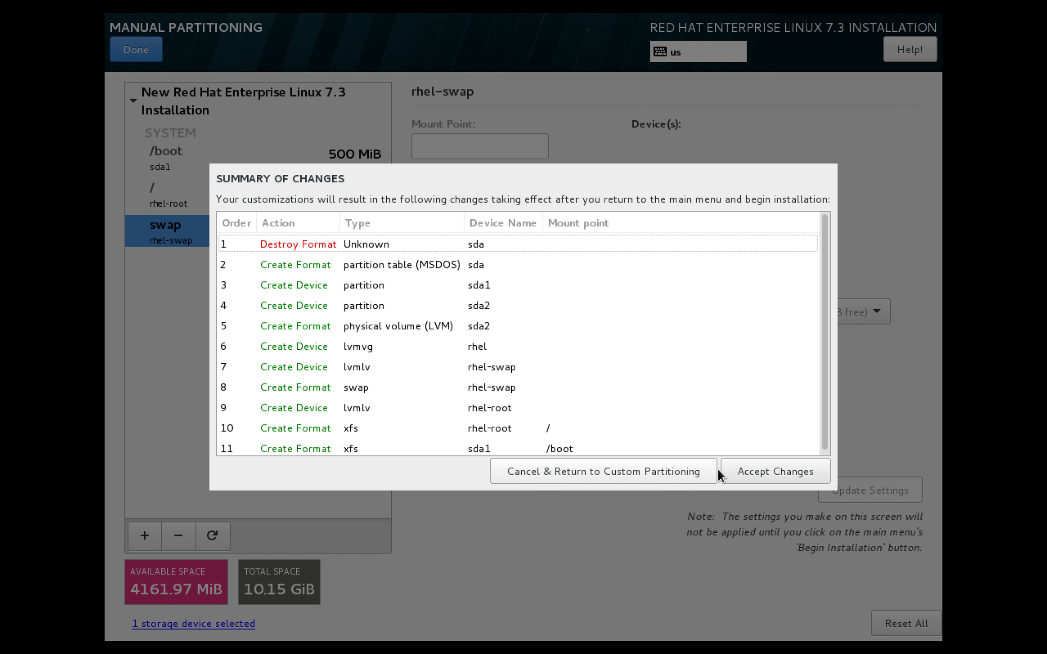
# - Accept the partitioning changes and begin the RHEL 7.3 installation
pyautogui.click(735, 472)
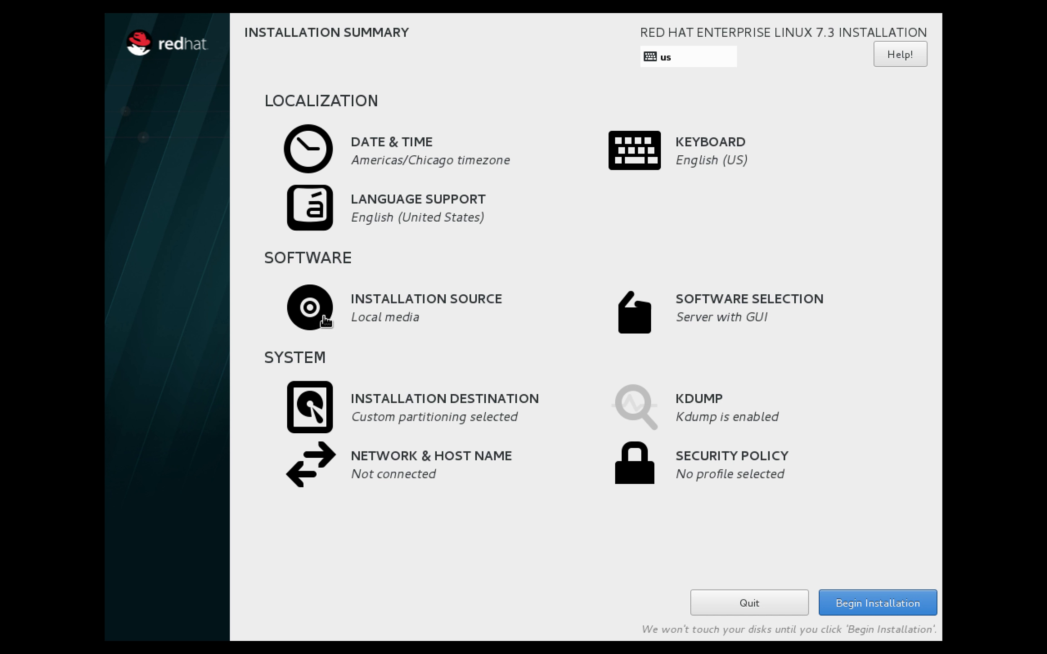
pyautogui.click(882, 609)
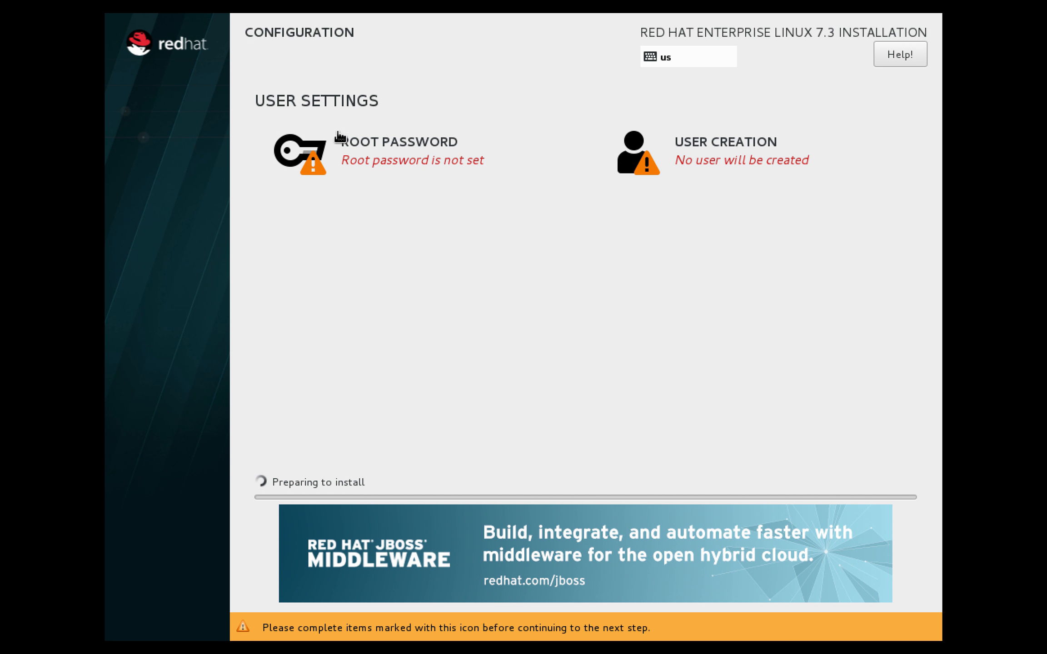
# - Set and confirm the root password, accepting the weak-password warning
pyautogui.click(366, 164)
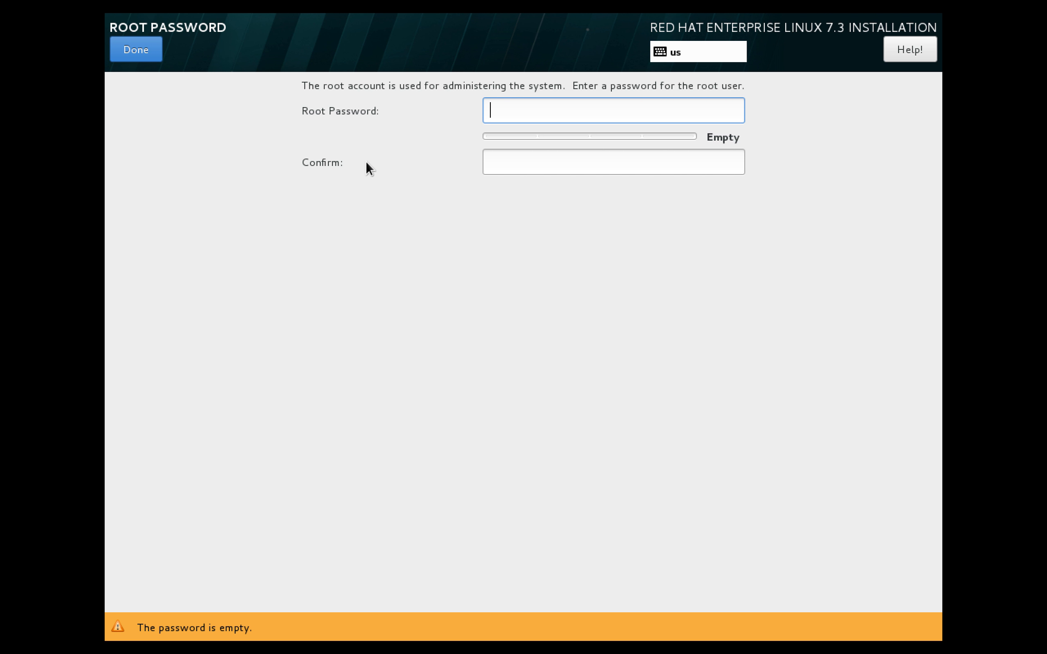
pyautogui.write('password')
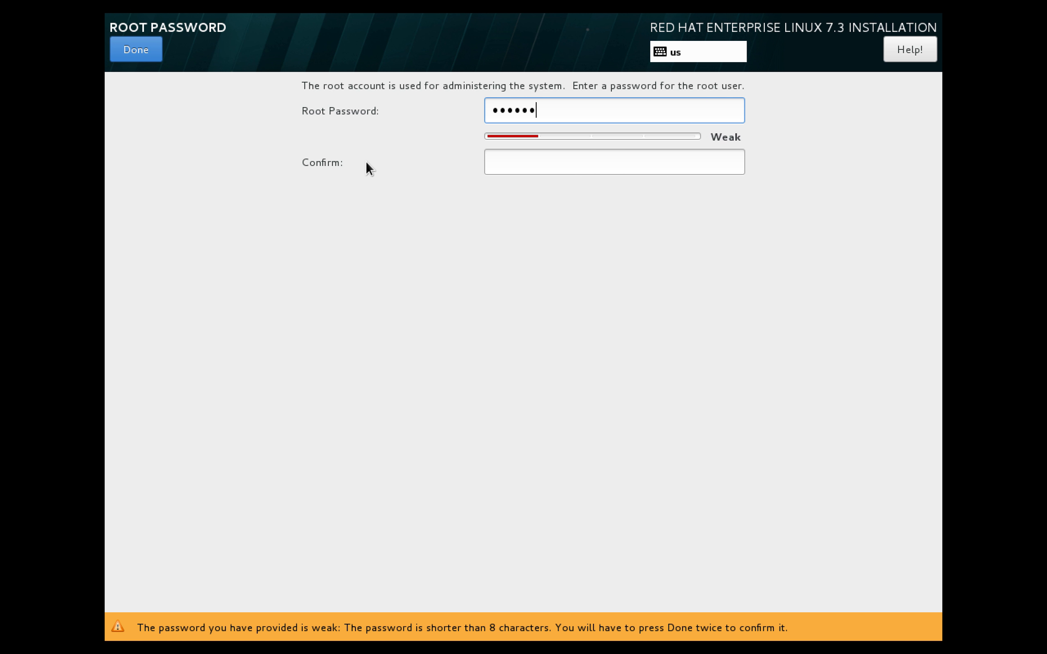
pyautogui.press('Tab')
pyautogui.write('passw')
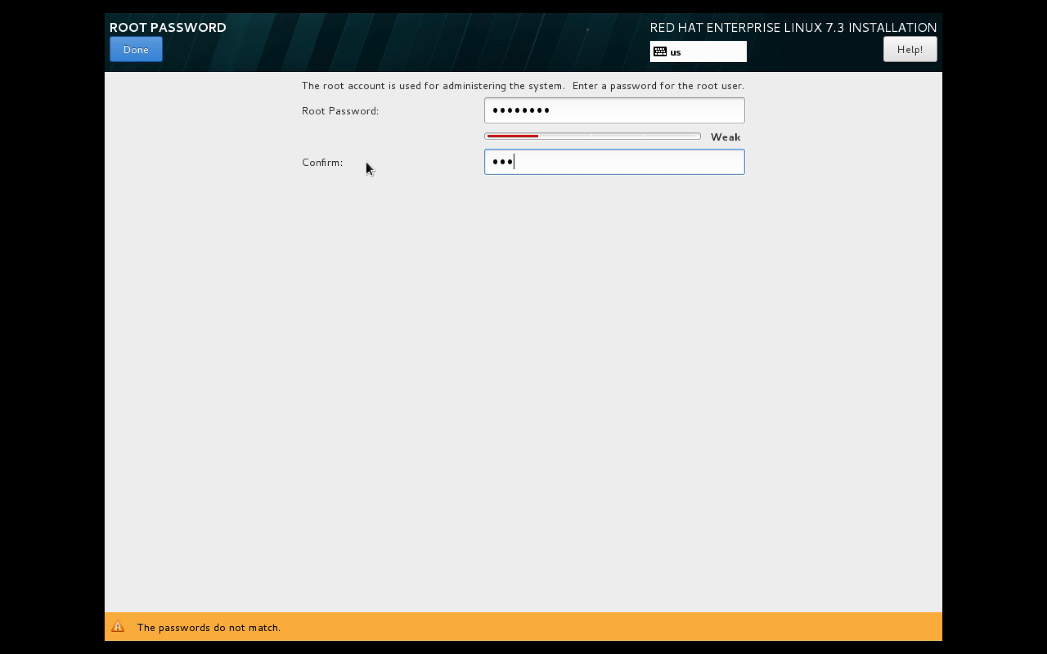
pyautogui.write('ord')
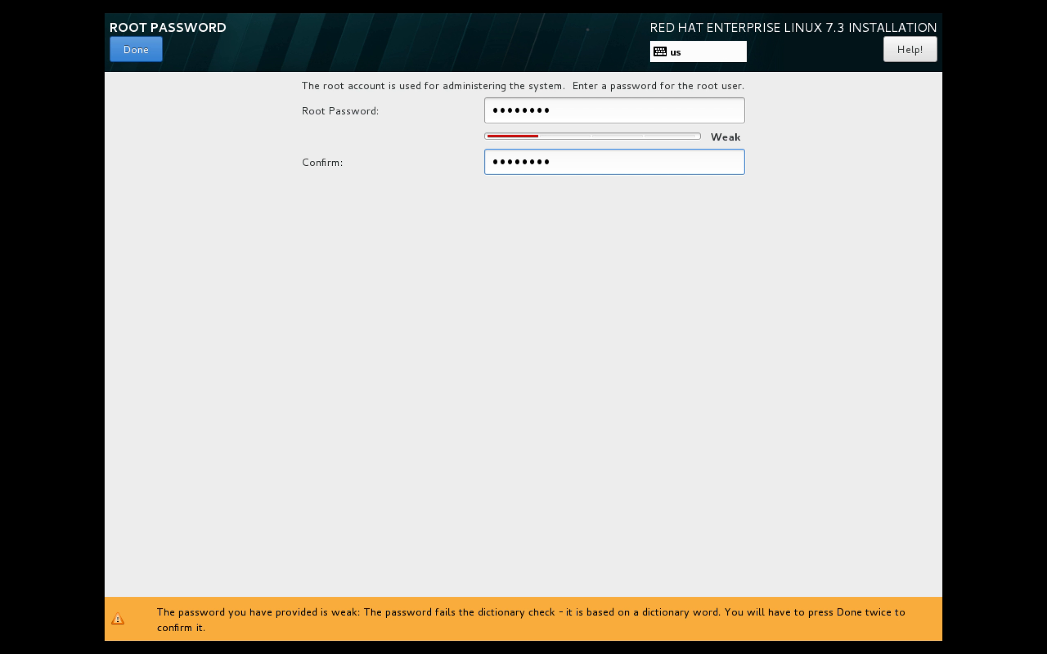
pyautogui.click(146, 57)
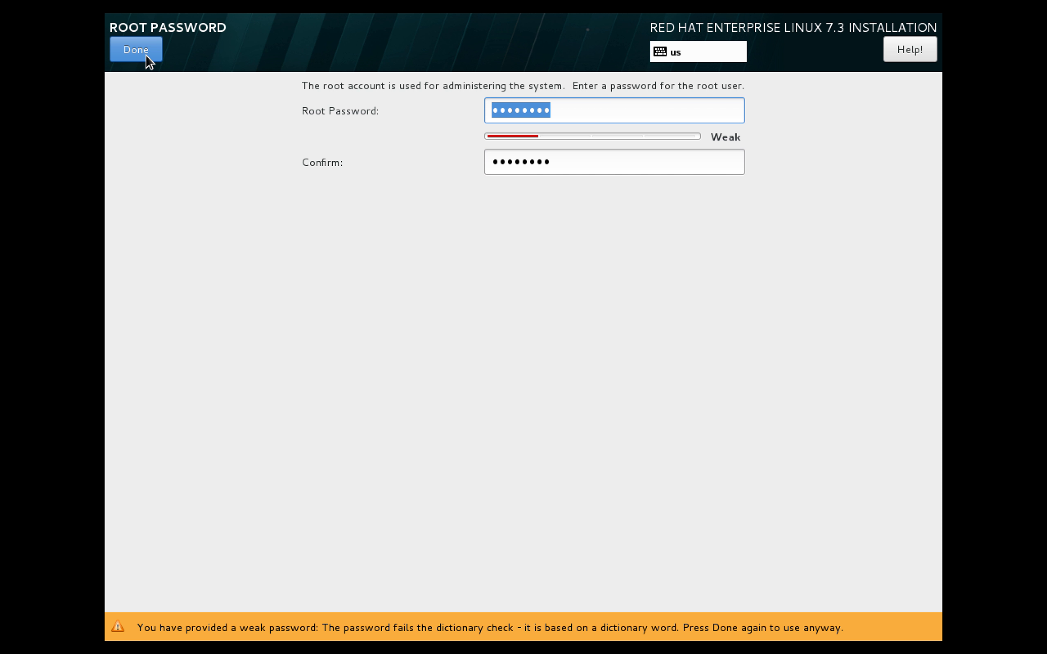
pyautogui.click(147, 56)
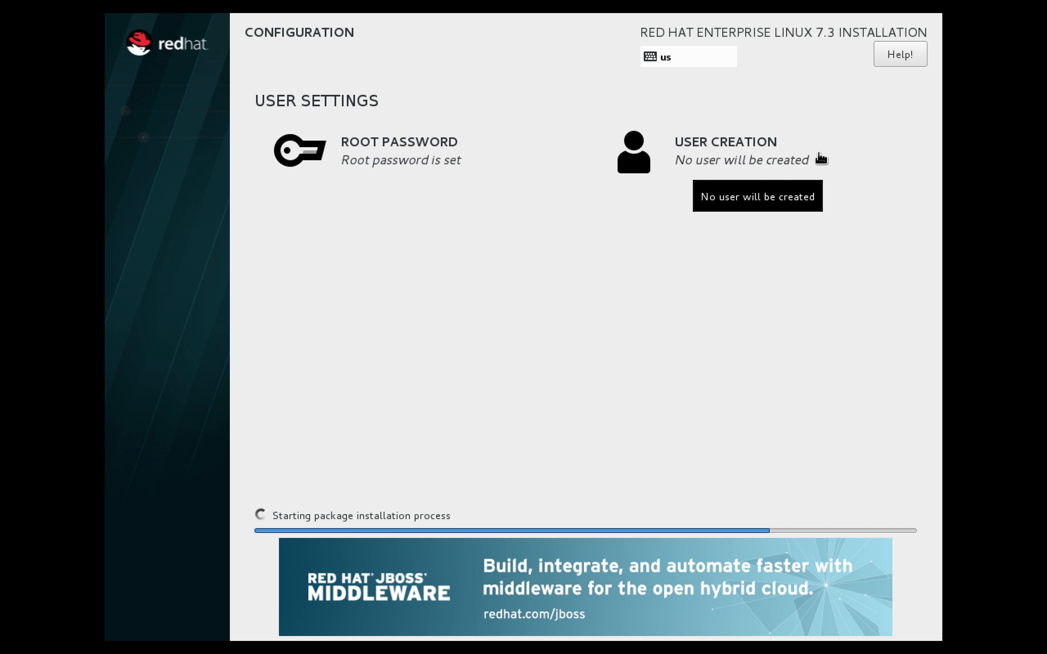
# - Create a local user with the new user's name and a confirmed password, accepting the weak-password warning
pyautogui.click(834, 138)
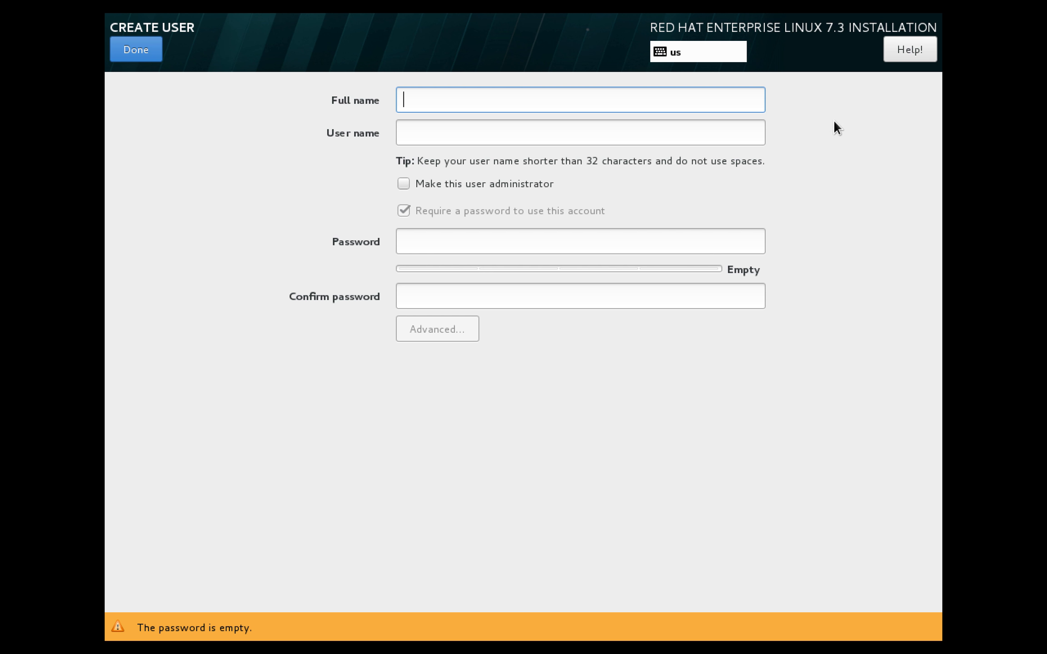
pyautogui.write('srikanth')
pyautogui.press('Tab')
pyautogui.press('Tab')
pyautogui.write('password')
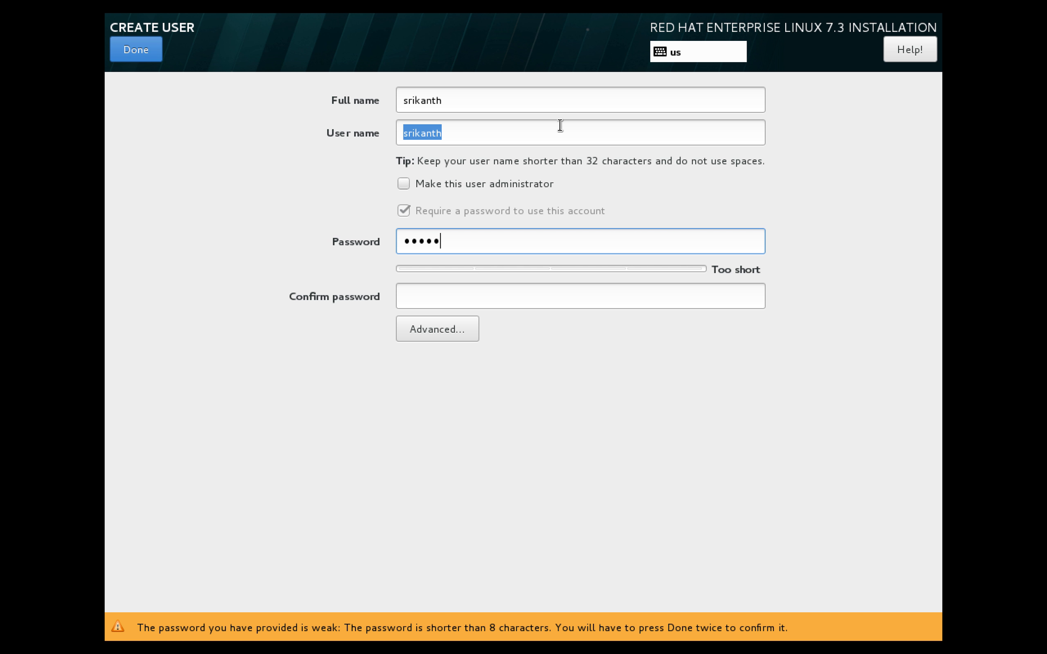
pyautogui.press('Tab')
pyautogui.write('password')
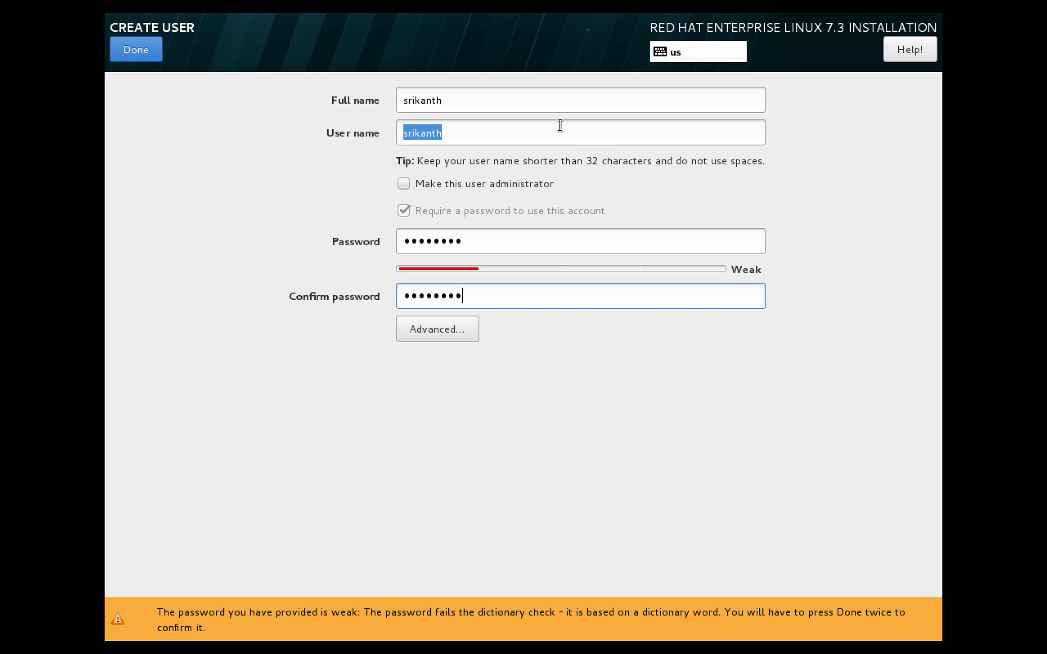
pyautogui.click(130, 44)
pyautogui.click(130, 44)
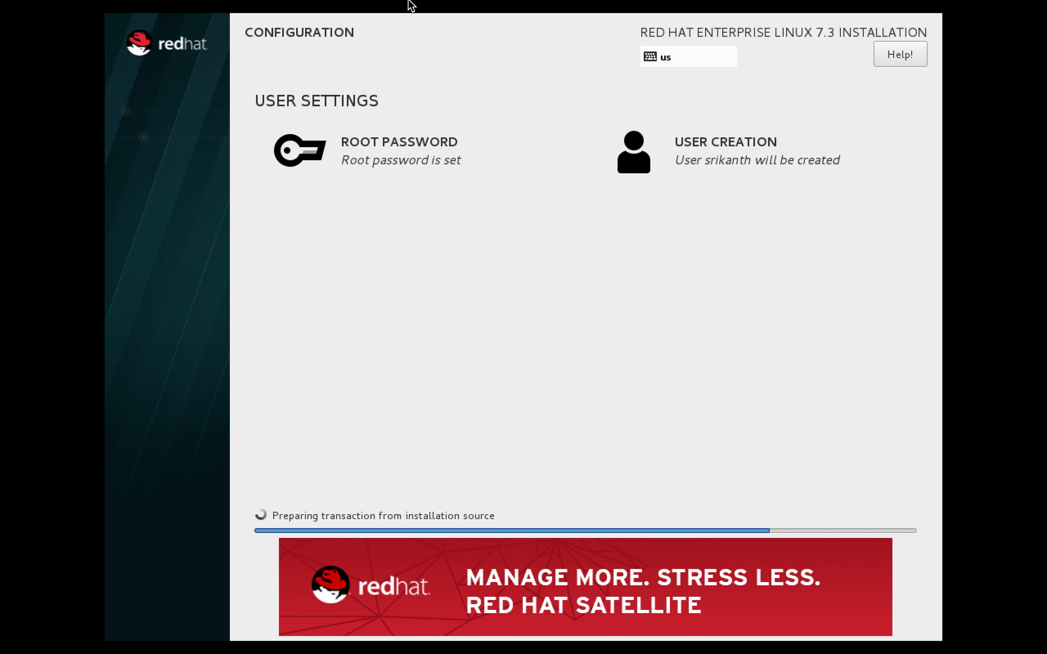
# - Exit full screen for the rhserver1 VM window while the installation runs to completion
pyautogui.moveTo(404, 7)
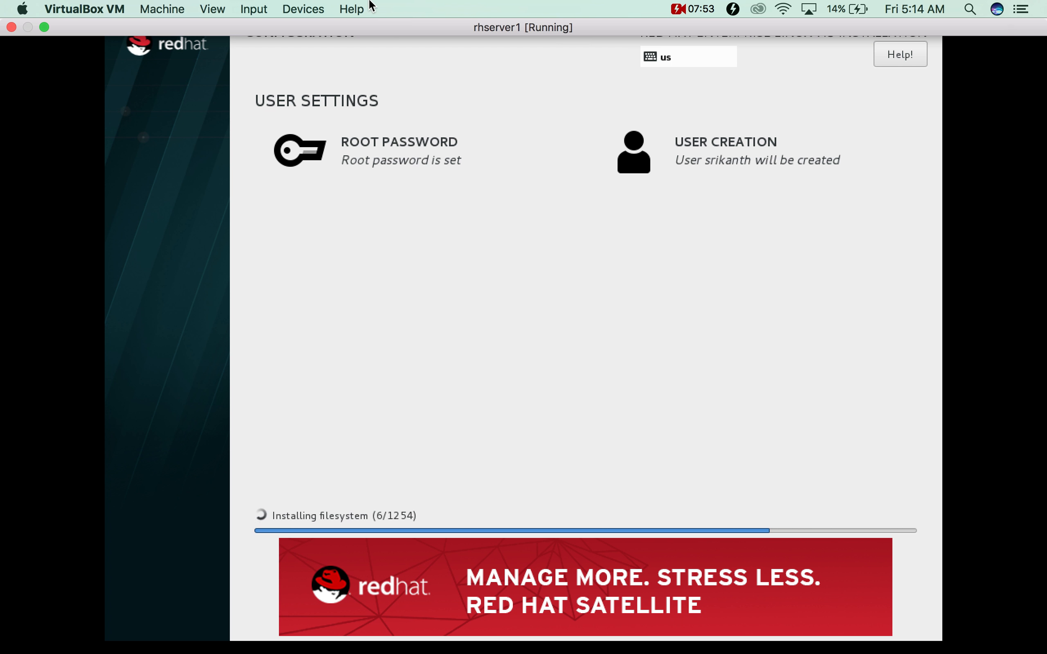
pyautogui.click(44, 27)
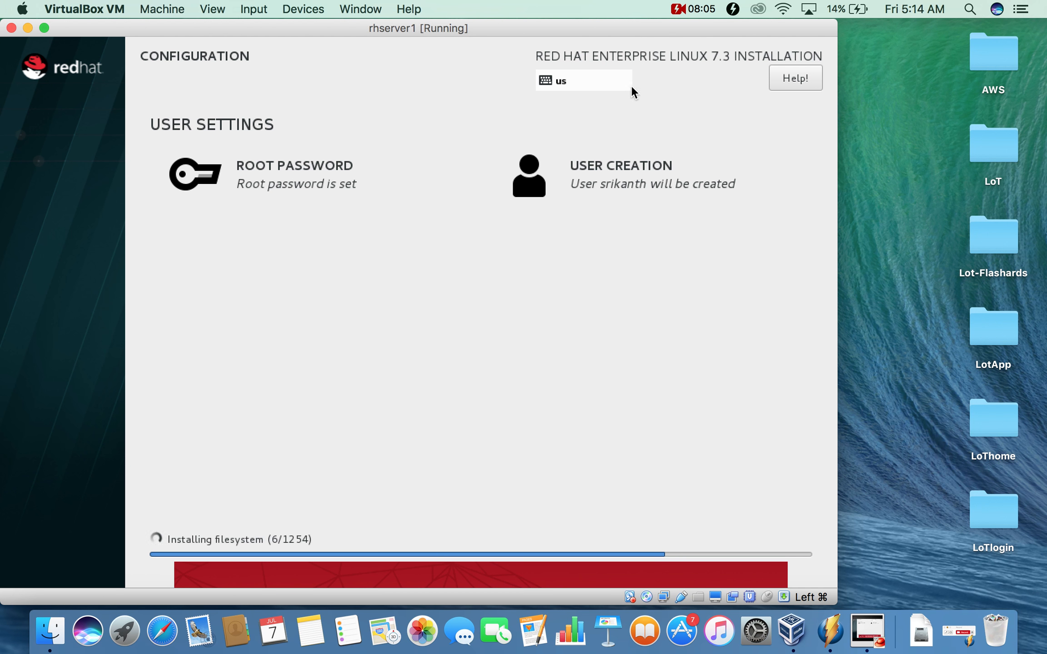
pyautogui.click(689, 11)
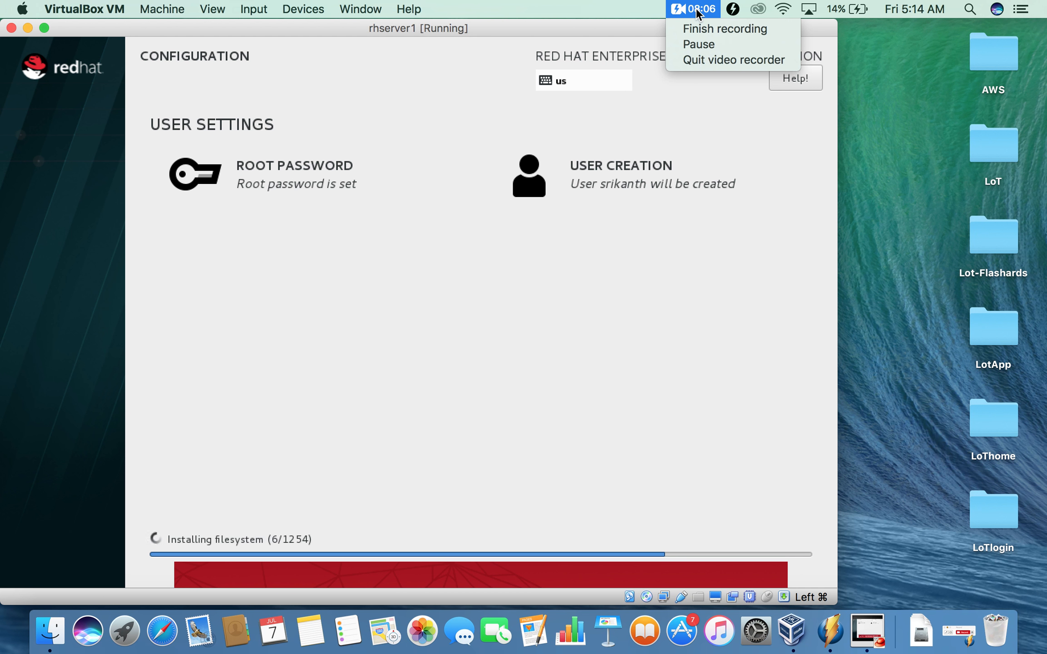
pyautogui.click(698, 44)
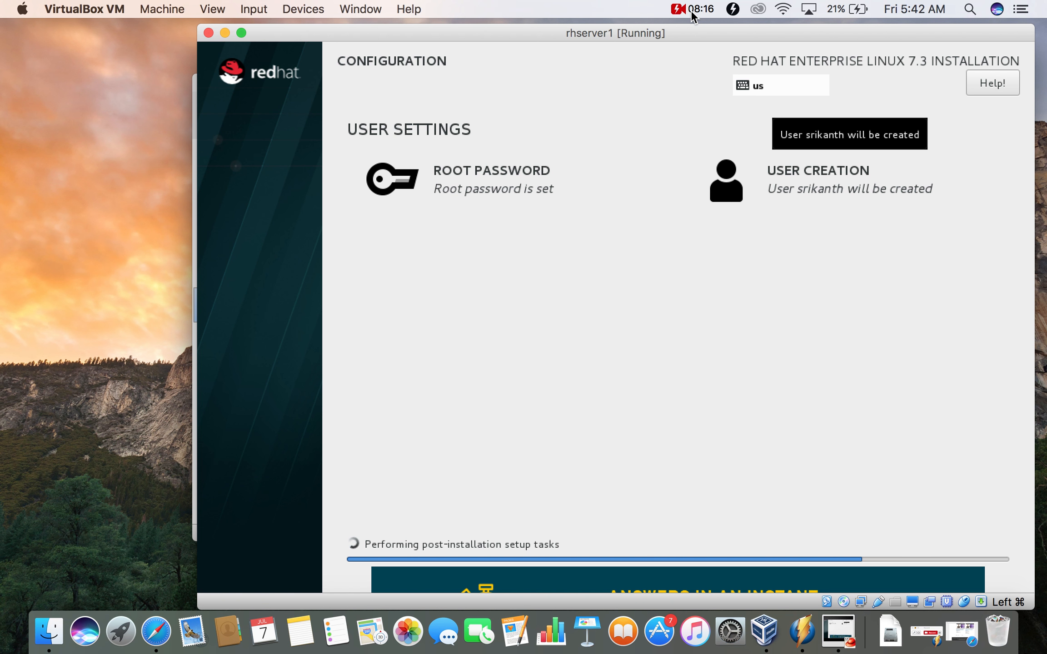
pyautogui.click(691, 11)
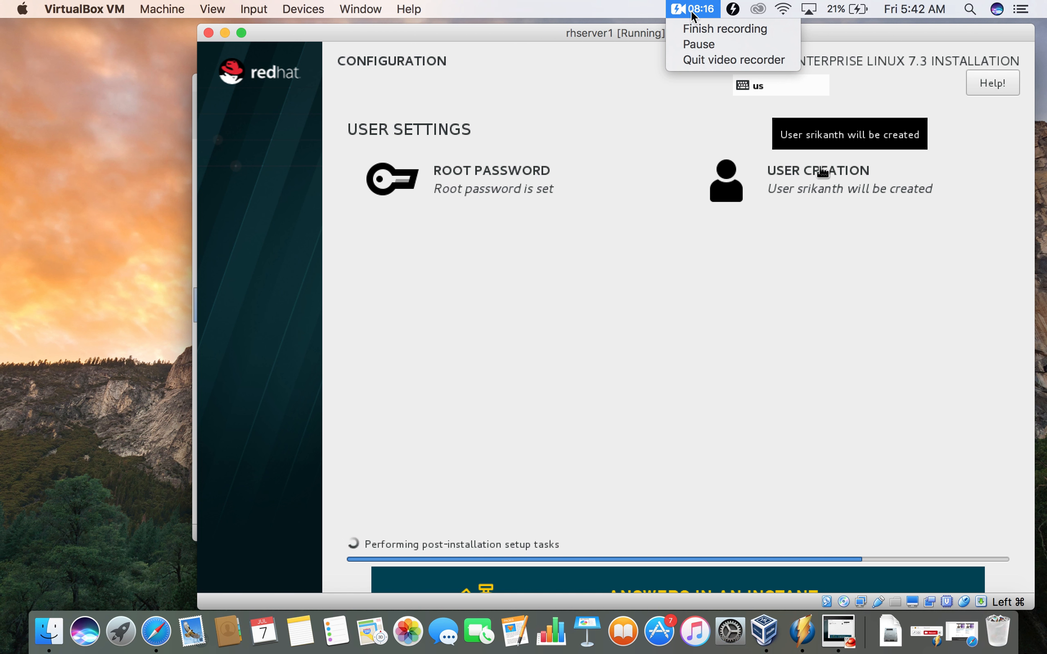
pyautogui.press('Down')
pyautogui.press('Down')
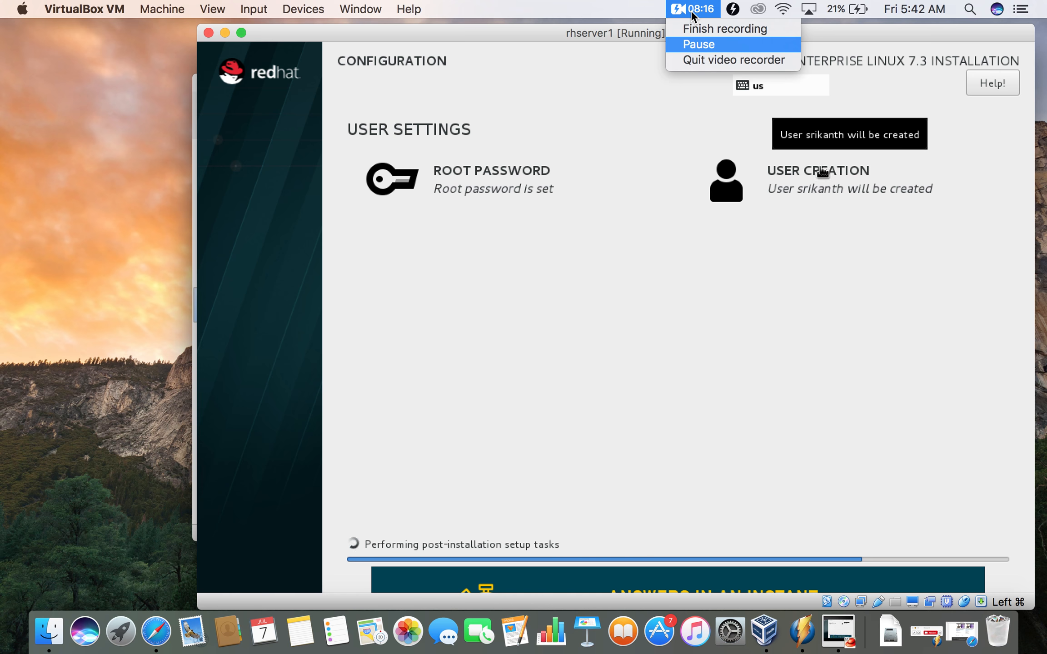
pyautogui.press('Return')
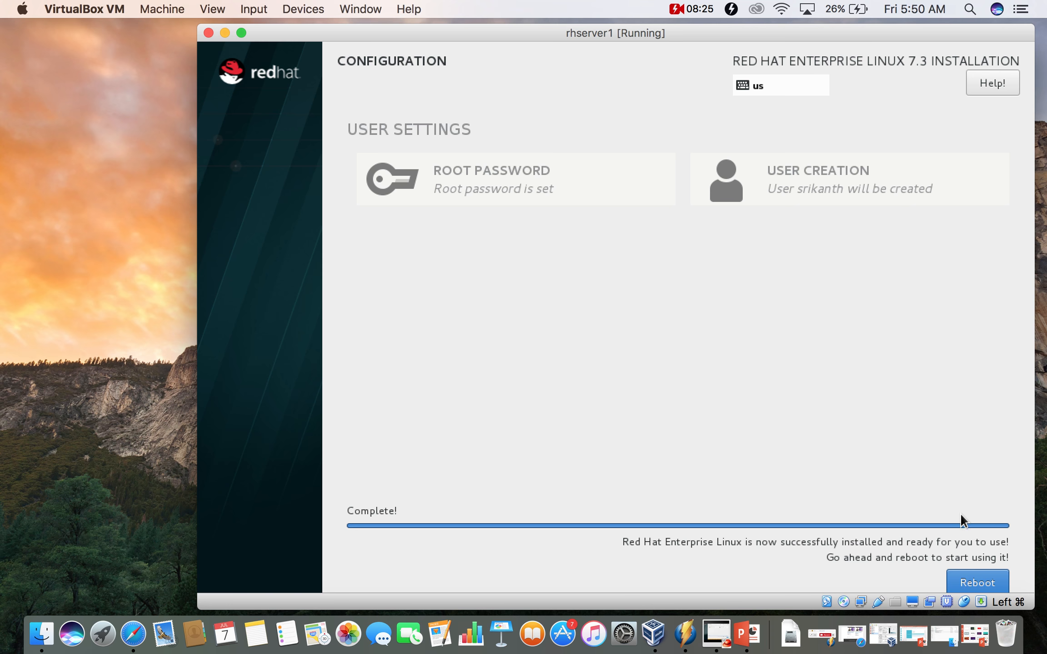
# - Reboot the installed system, then move and enlarge the VM window while it boots
pyautogui.click(963, 584)
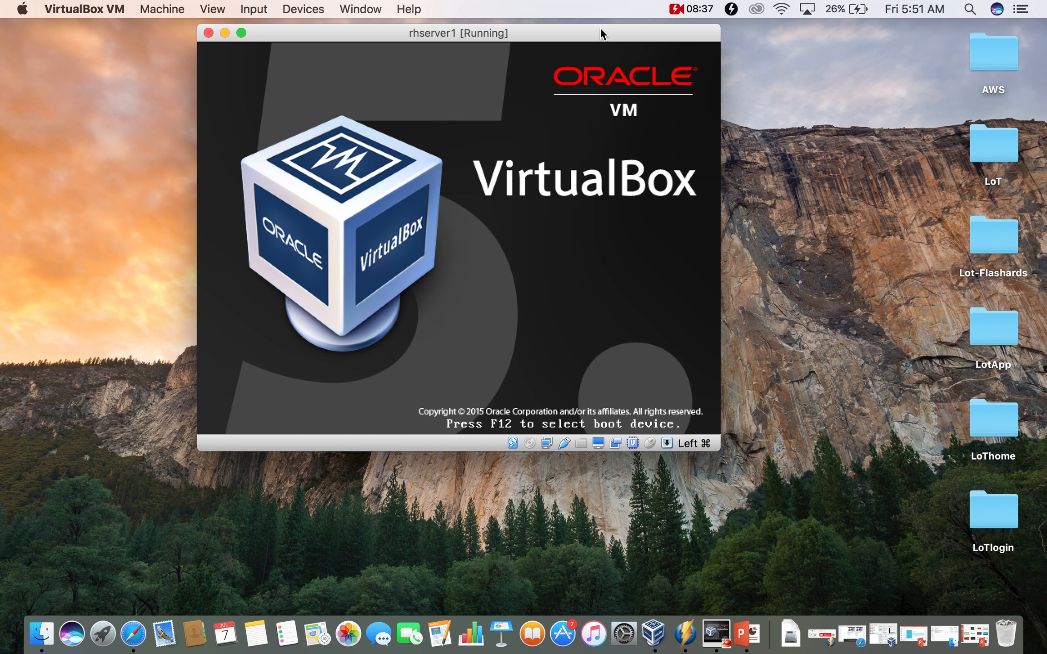
pyautogui.moveTo(600, 29); pyautogui.dragTo(673, 52)
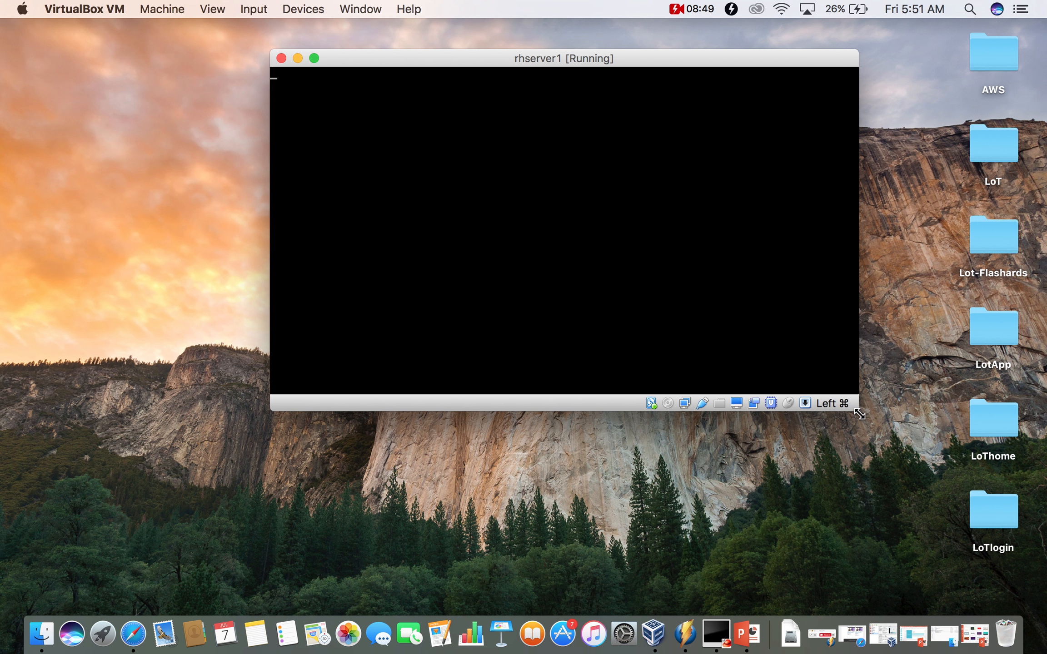
pyautogui.moveTo(859, 414); pyautogui.dragTo(1031, 572)
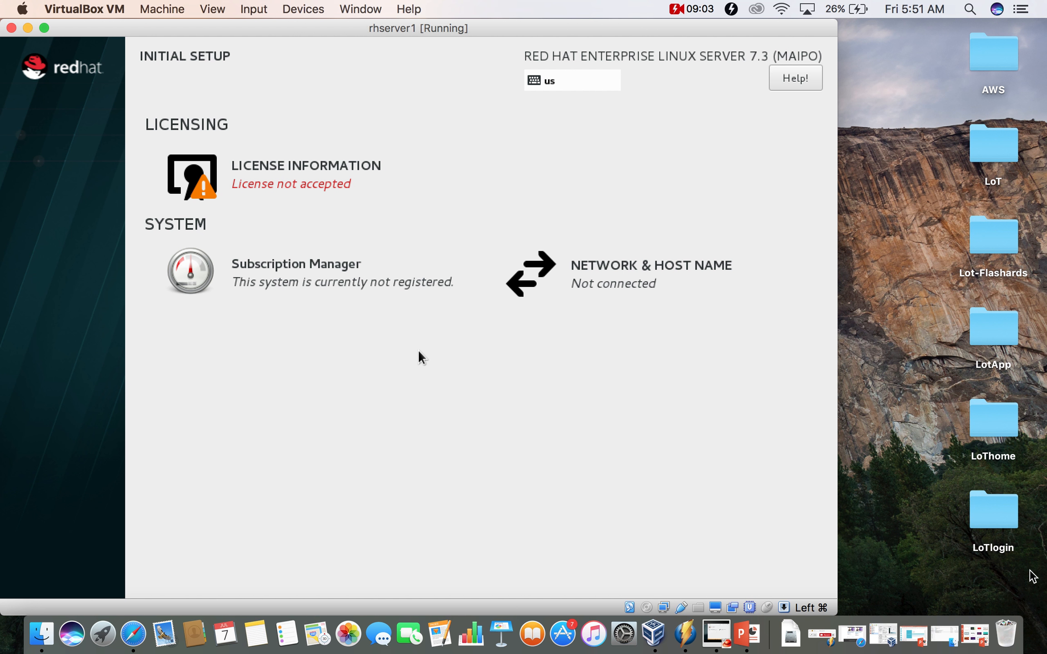
# - Tick 'I accept the license agreement' on the License Information page and return to the overview
pyautogui.click(1032, 561)
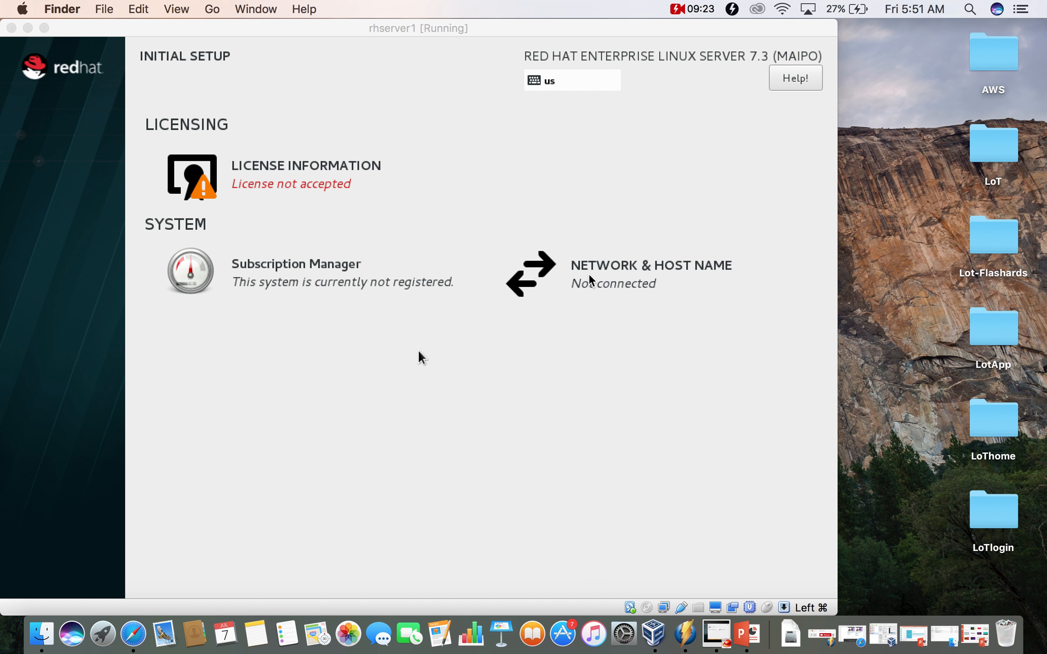
pyautogui.click(328, 187)
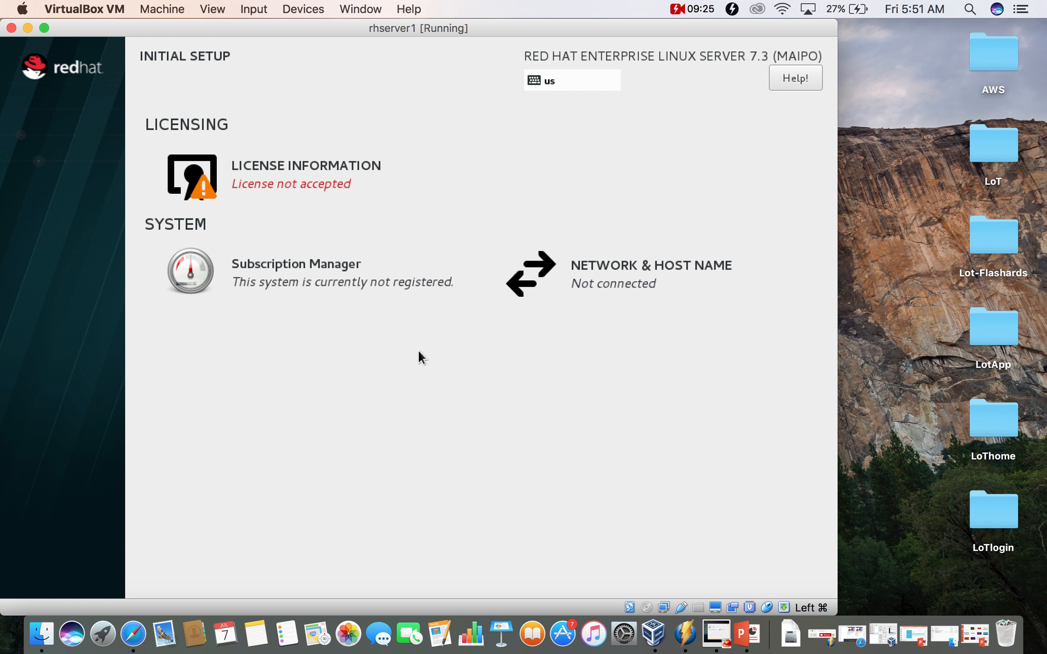
pyautogui.click(253, 182)
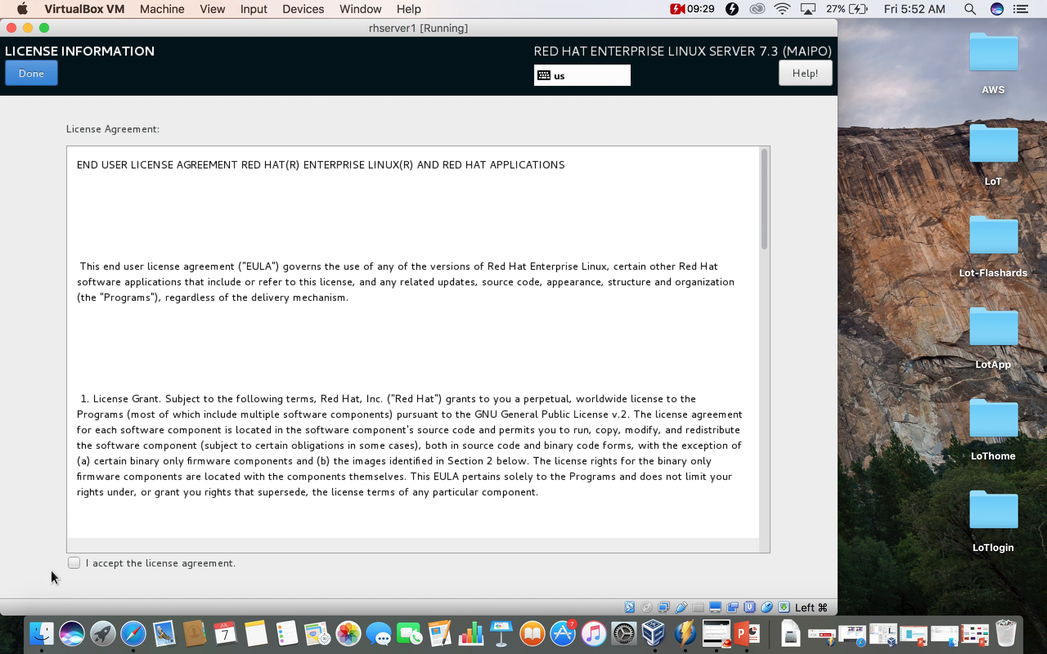
pyautogui.click(74, 564)
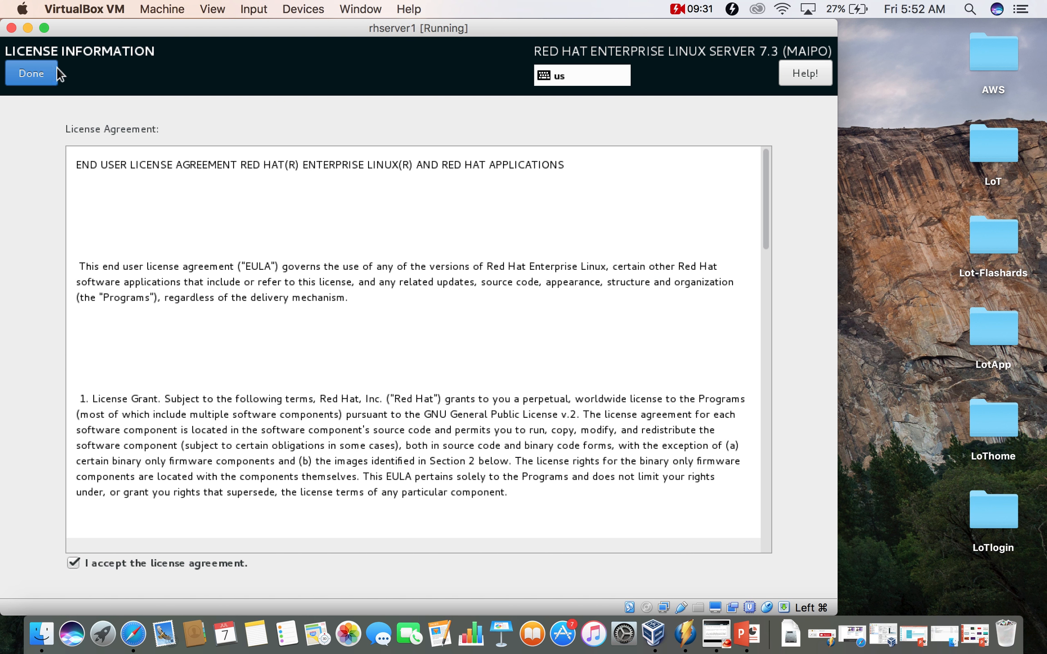
pyautogui.click(31, 73)
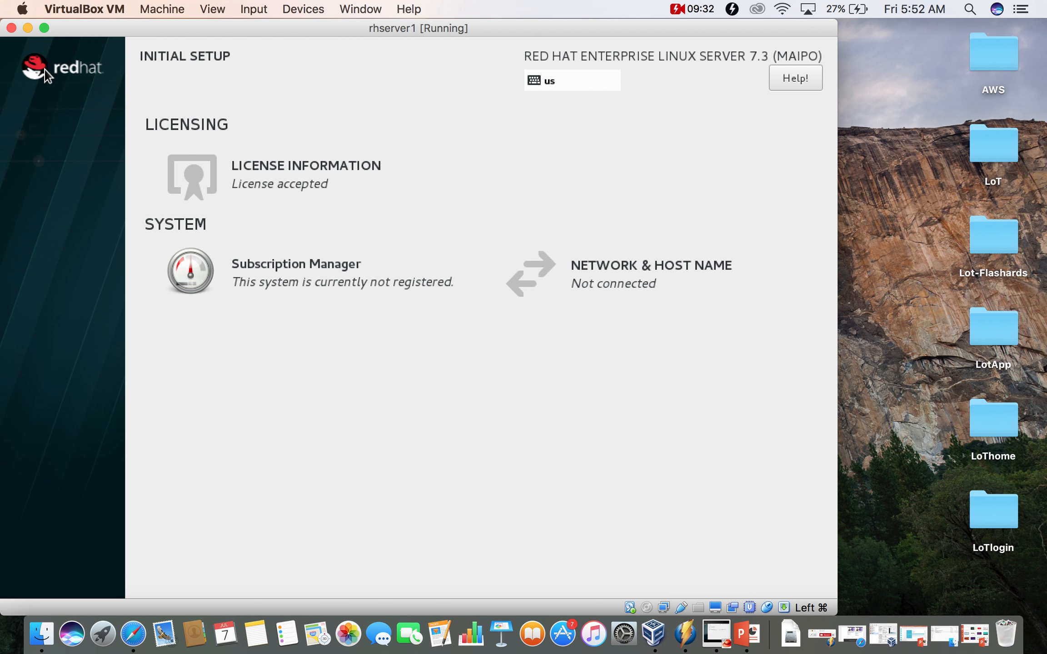
# - Switch the enp0s3 Ethernet connection on
pyautogui.click(617, 279)
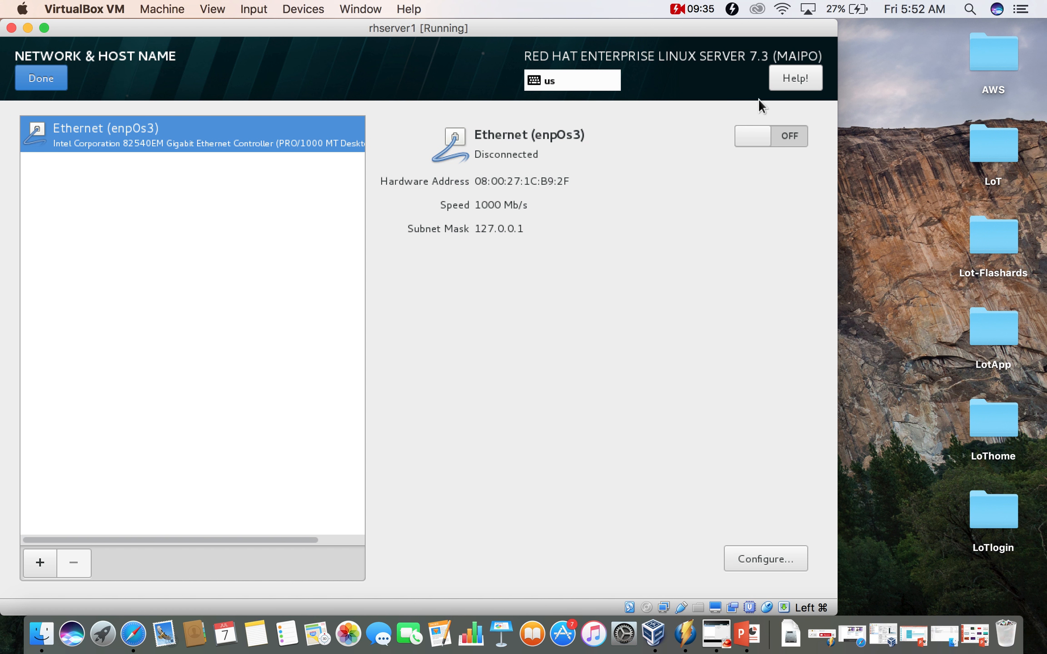
pyautogui.click(750, 138)
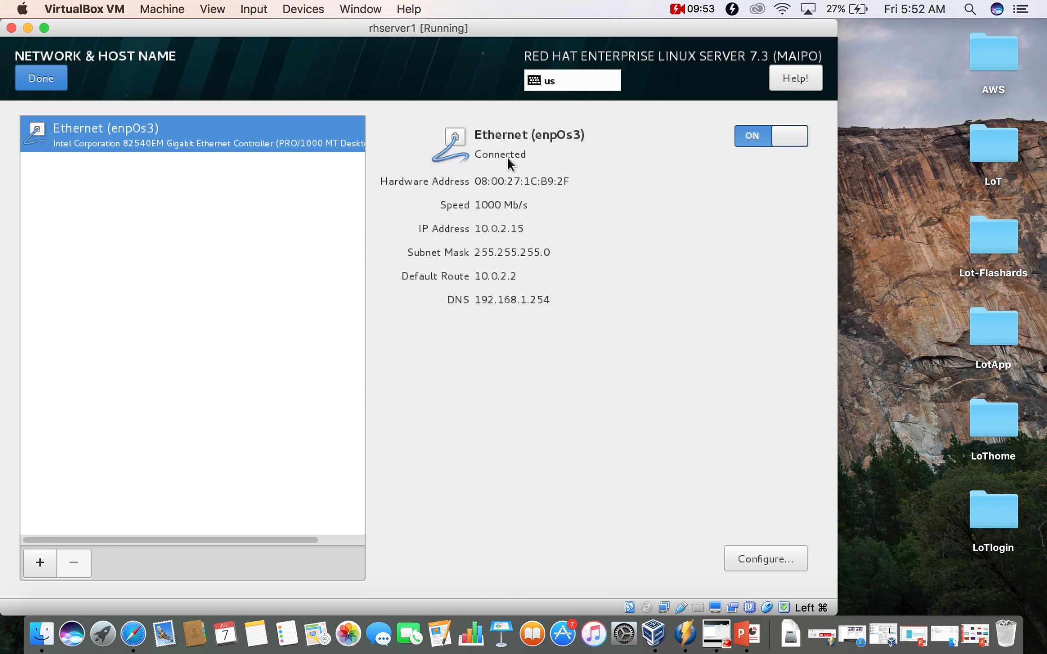
pyautogui.click(47, 85)
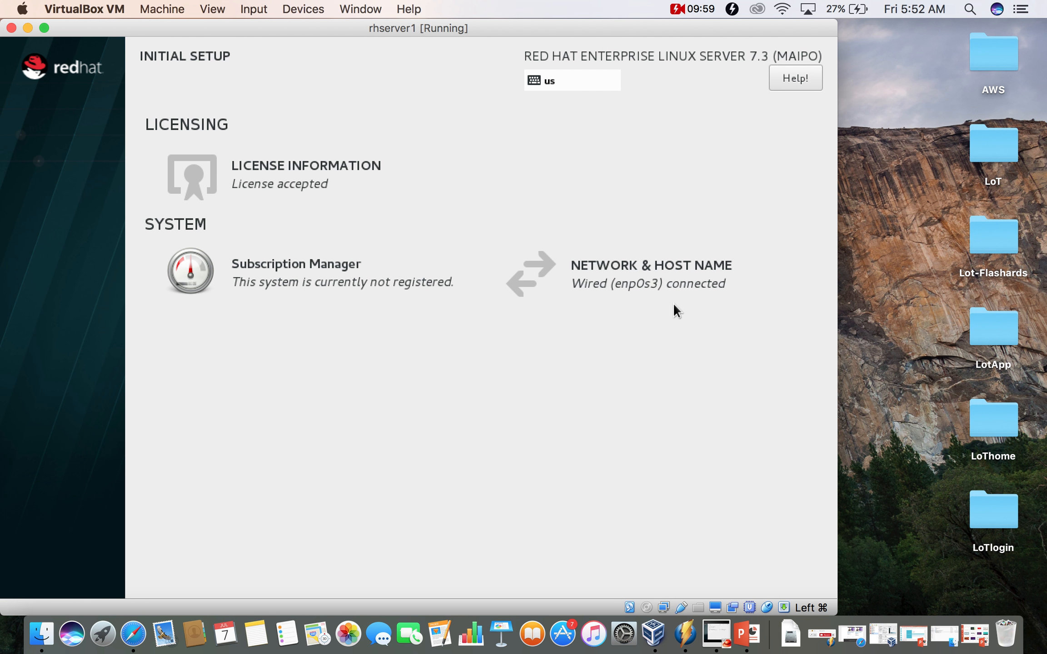
# - Set and apply the host name rhserver1.example.com
pyautogui.click(660, 271)
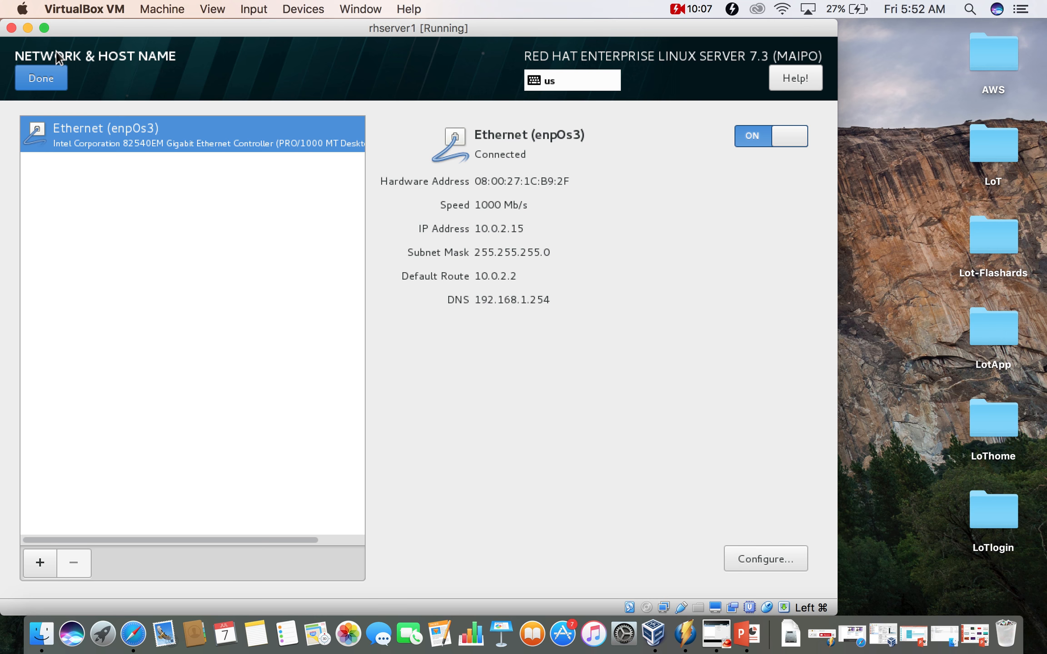
pyautogui.click(45, 28)
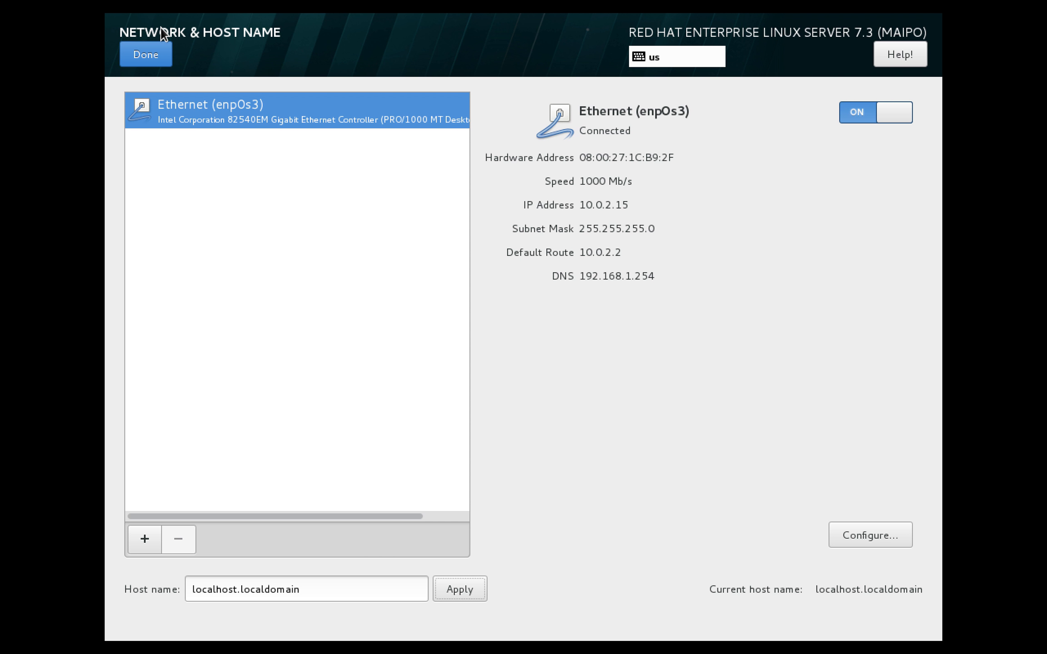
pyautogui.click(335, 593)
pyautogui.press('BackSpace')
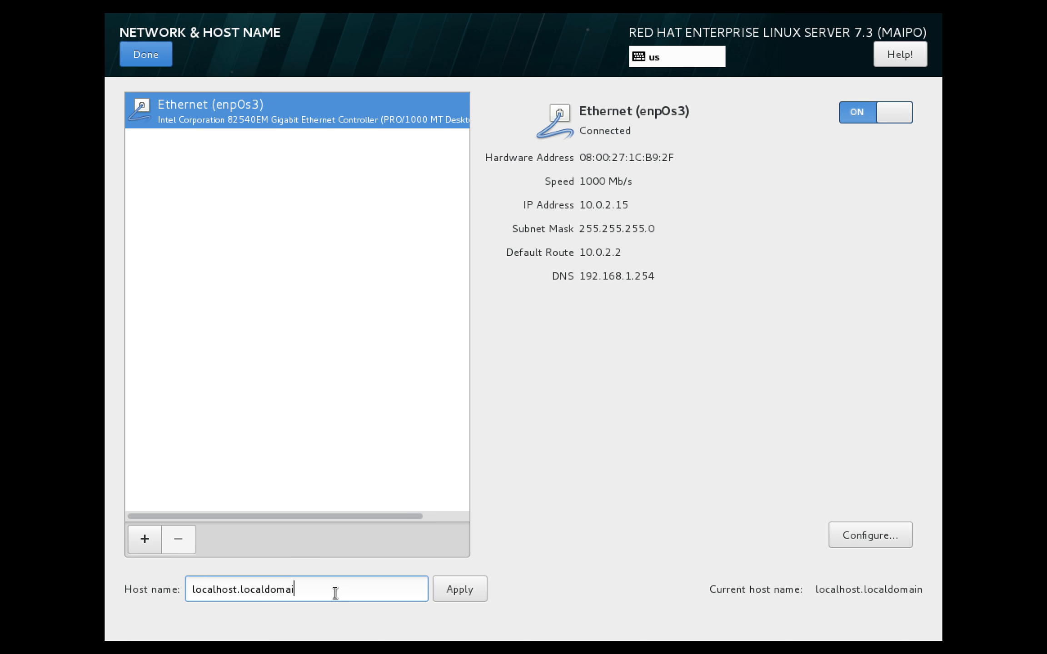
pyautogui.press('BackSpace')
pyautogui.press('BackSpace')
pyautogui.press('BackSpace')
pyautogui.press('BackSpace')
pyautogui.press('BackSpace')
pyautogui.press('BackSpace')
pyautogui.press('BackSpace')
pyautogui.press('BackSpace')
pyautogui.press('BackSpace')
pyautogui.press('BackSpace')
pyautogui.press('BackSpace')
pyautogui.press('BackSpace')
pyautogui.press('BackSpace')
pyautogui.press('BackSpace')
pyautogui.press('BackSpace')
pyautogui.press('BackSpace')
pyautogui.press('BackSpace')
pyautogui.press('BackSpace')
pyautogui.press('BackSpace')
pyautogui.press('BackSpace')
pyautogui.write('rhserver1')
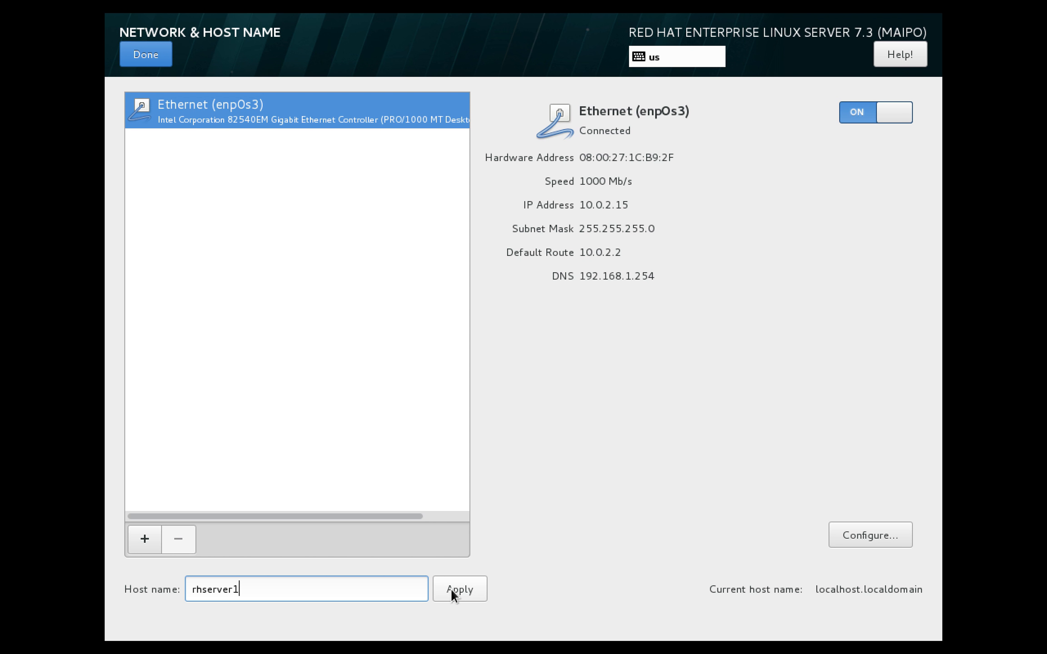
pyautogui.write('.example.com')
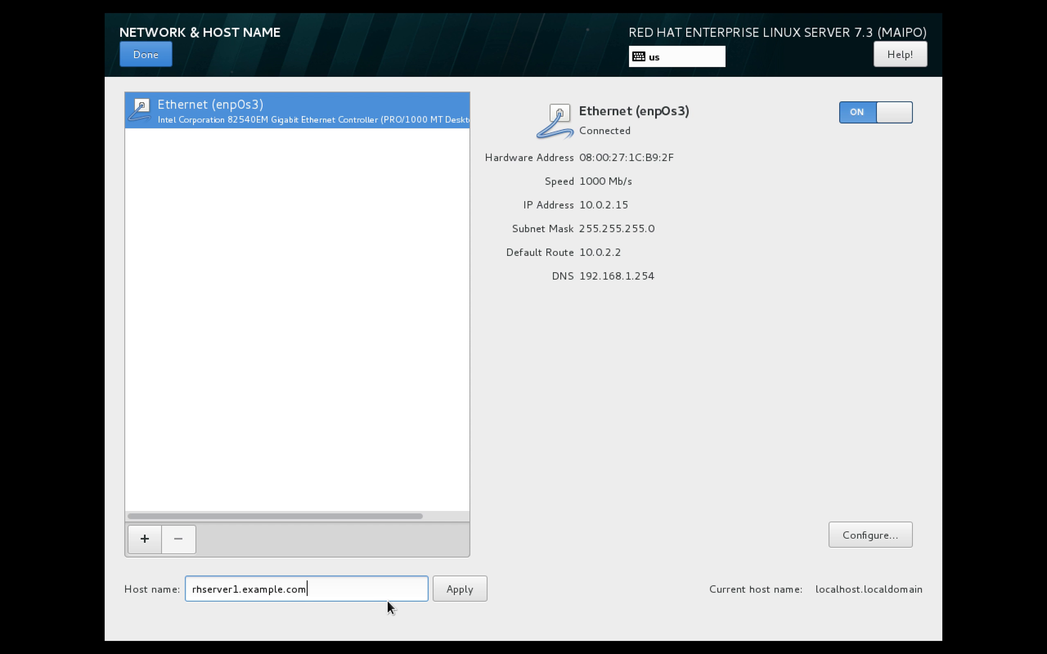
pyautogui.click(450, 589)
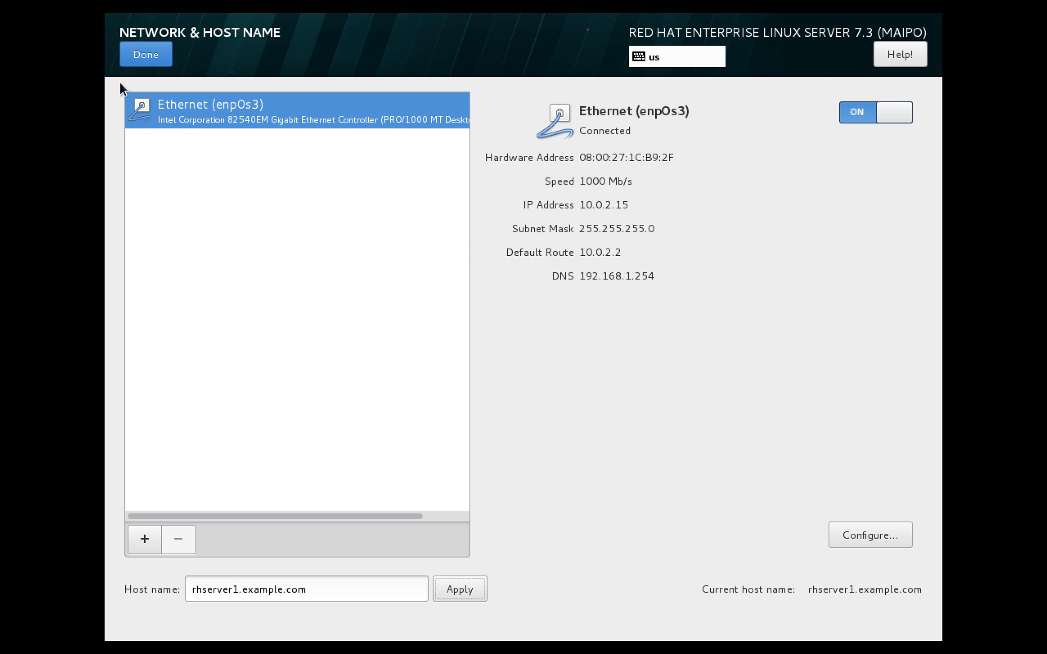
pyautogui.click(149, 57)
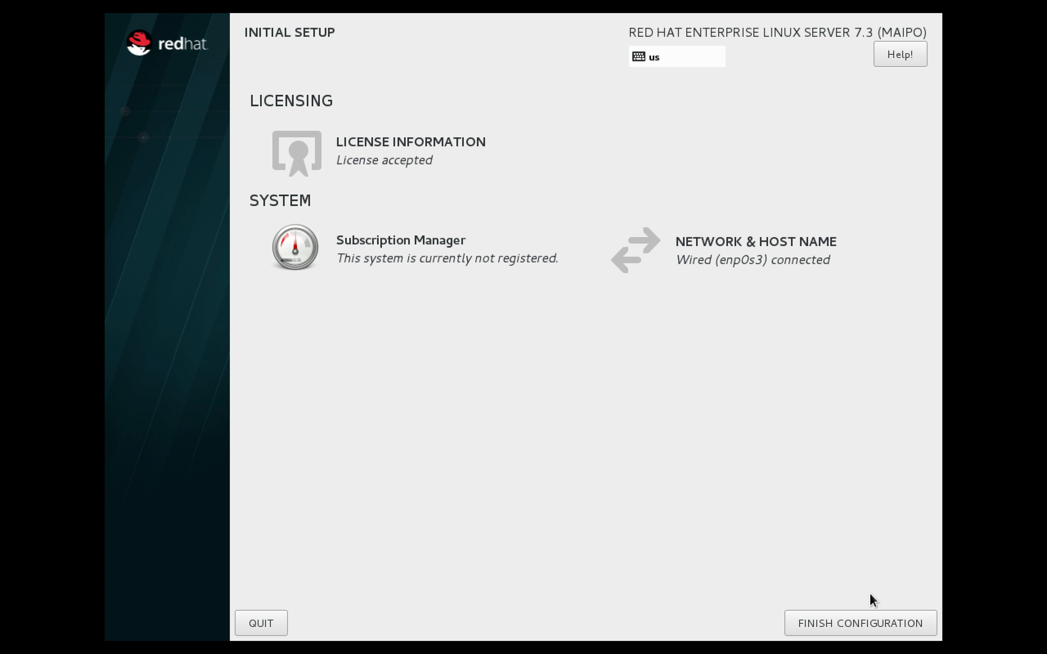
# - Finish the initial configuration and sign in as the new user with their password
pyautogui.click(863, 611)
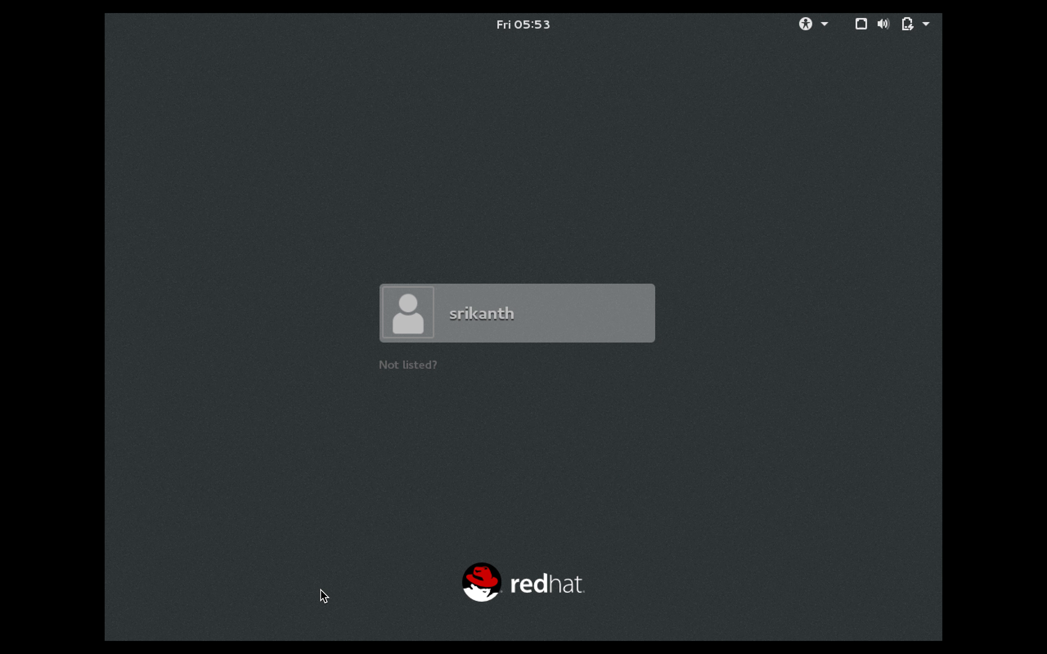
pyautogui.click(441, 323)
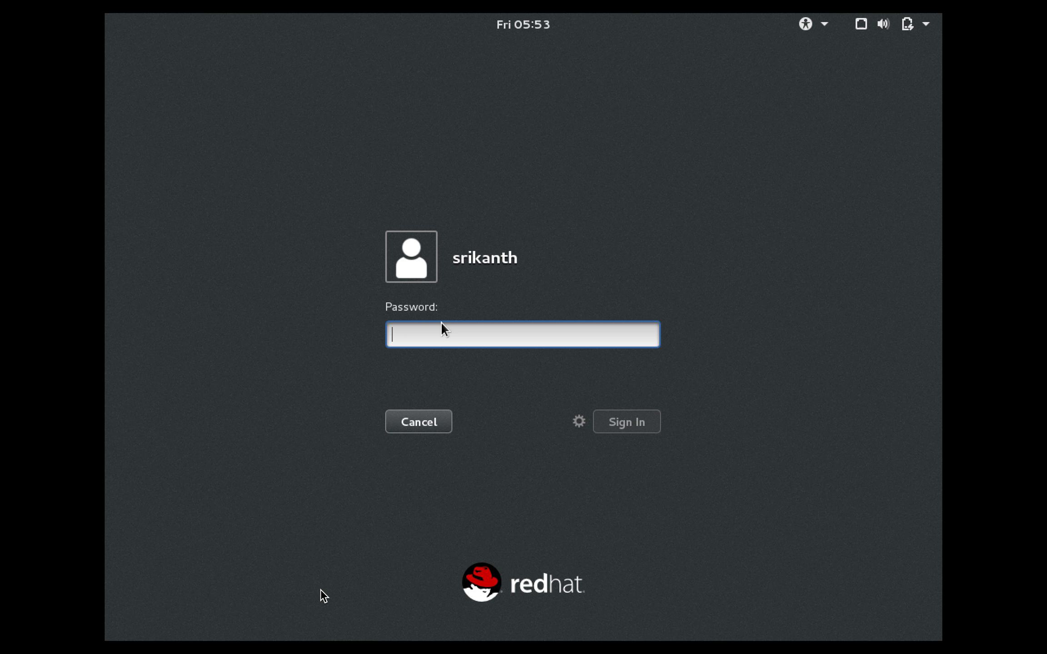
pyautogui.write('••••••••')
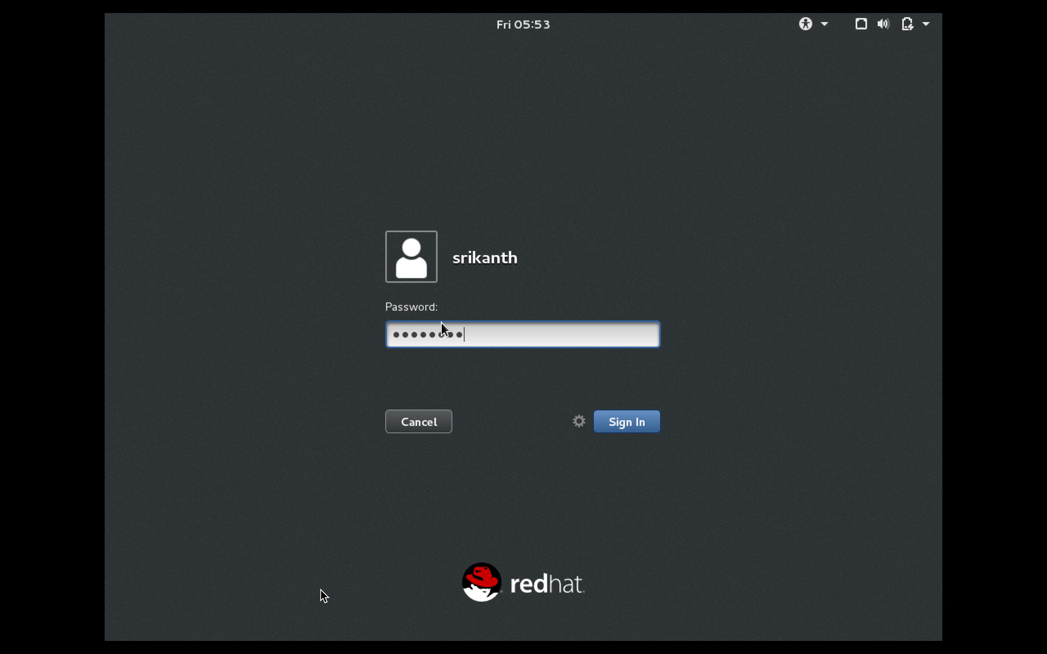
pyautogui.press('Return')
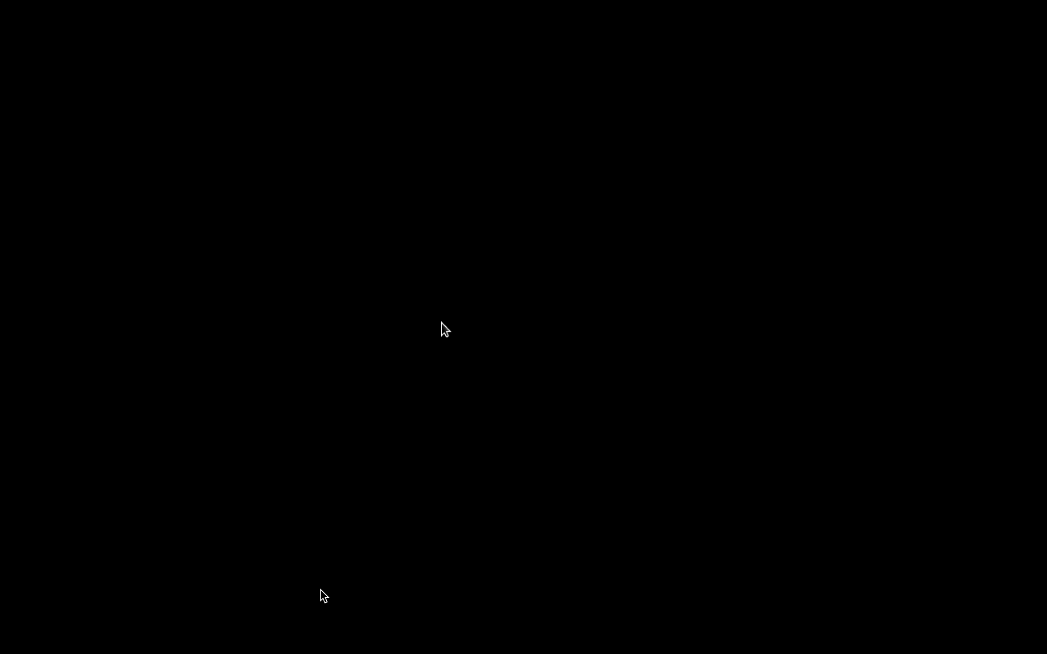